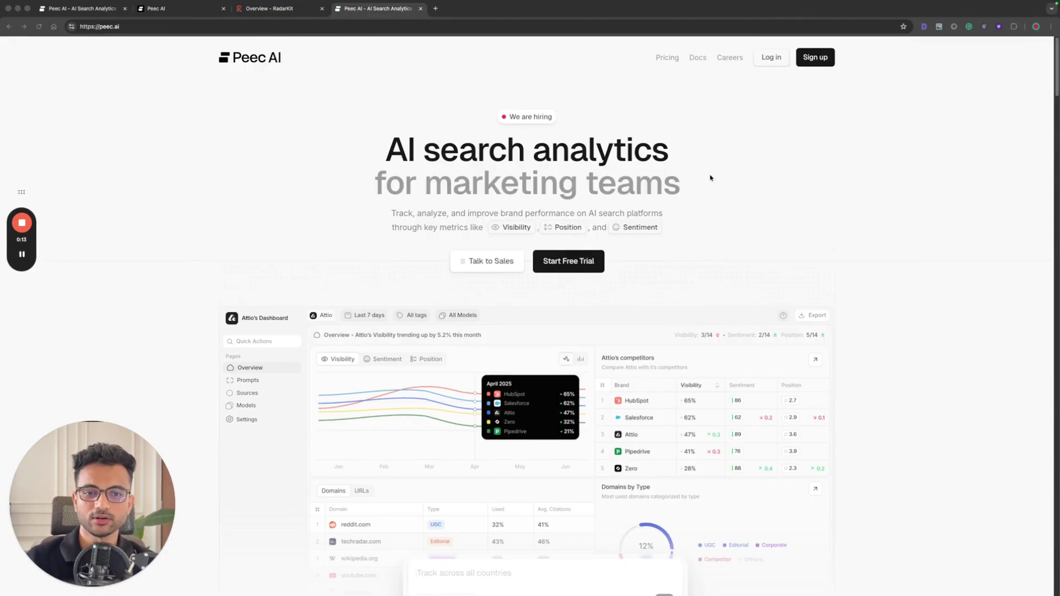
click(167, 10)
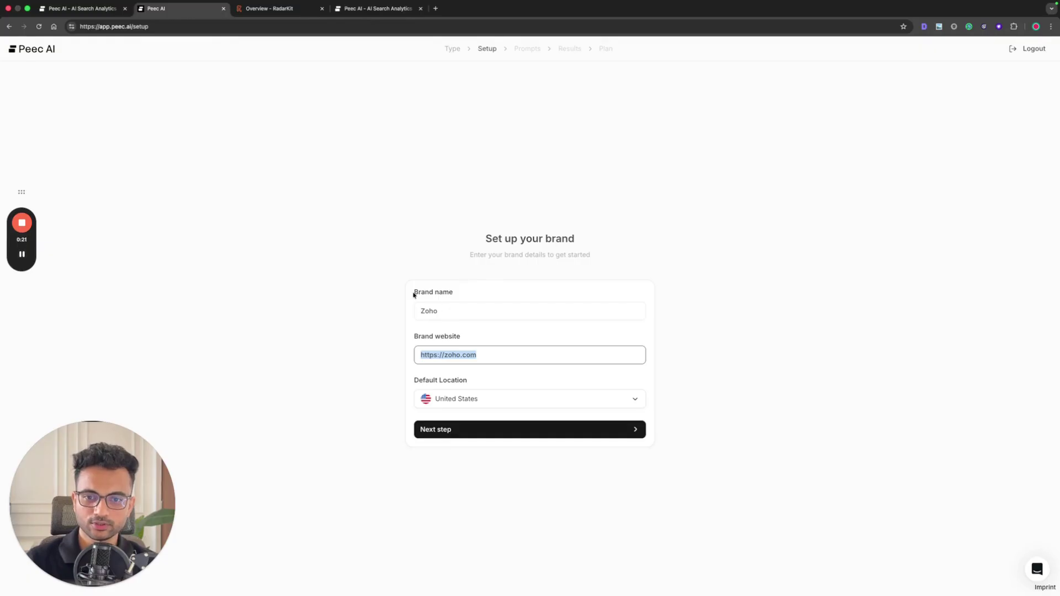
drag(413, 293, 473, 296)
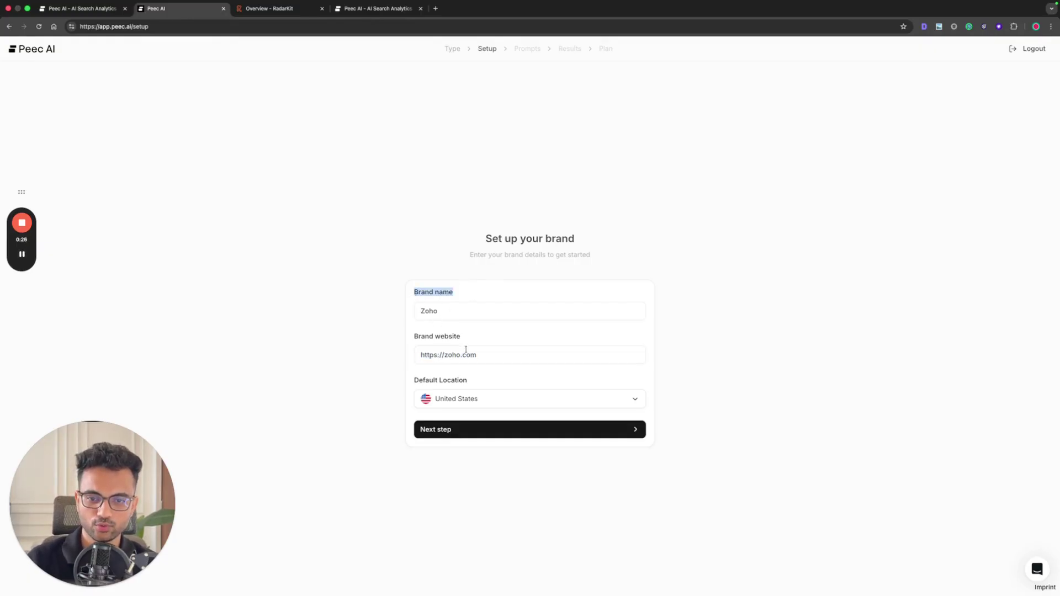
click(464, 402)
scroll(475, 486, down, 15)
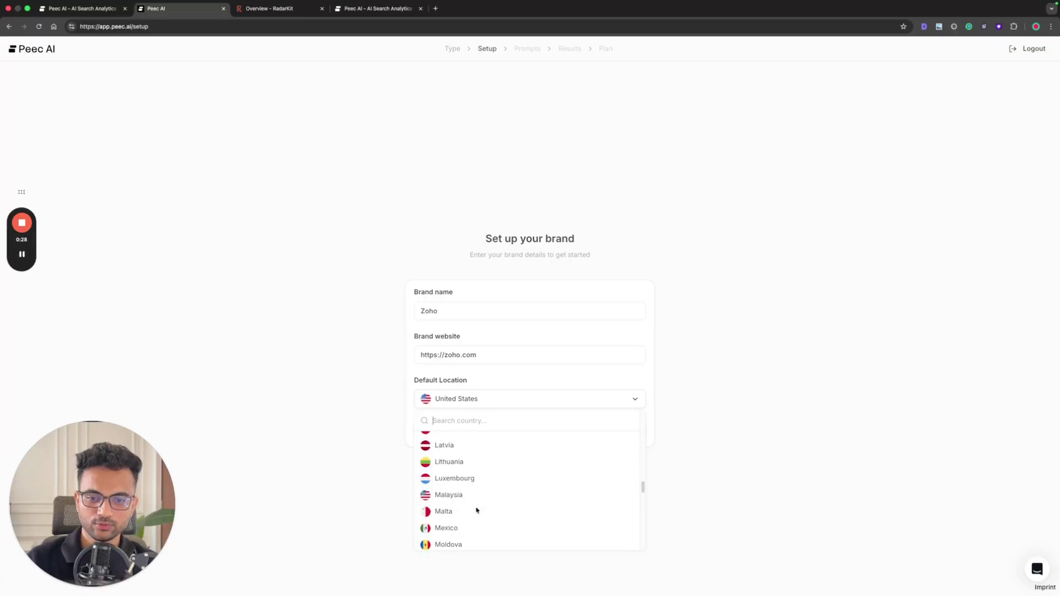
scroll(474, 506, up, 15)
click(362, 400)
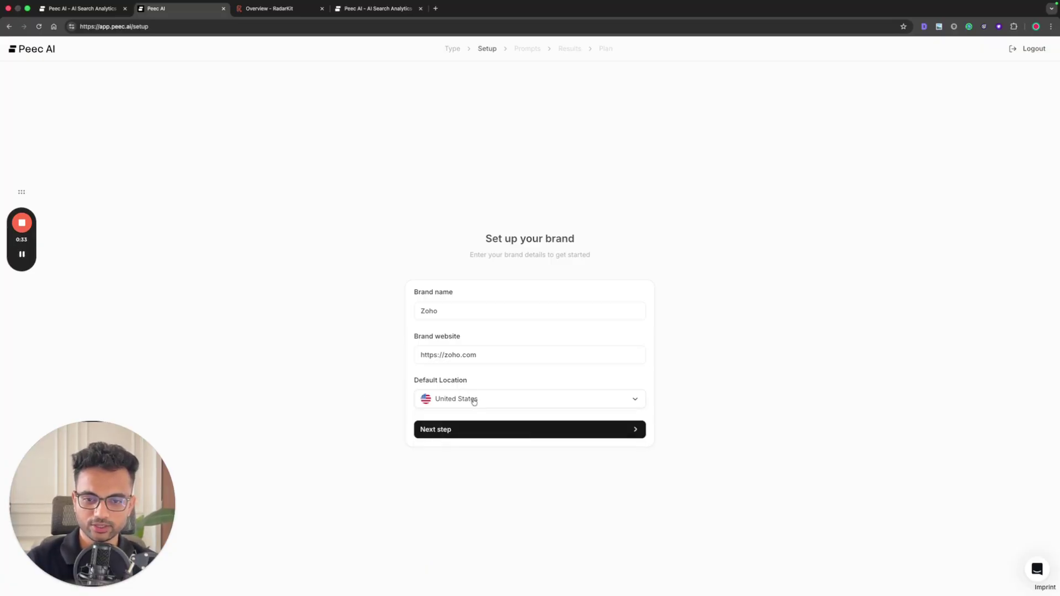
click(475, 432)
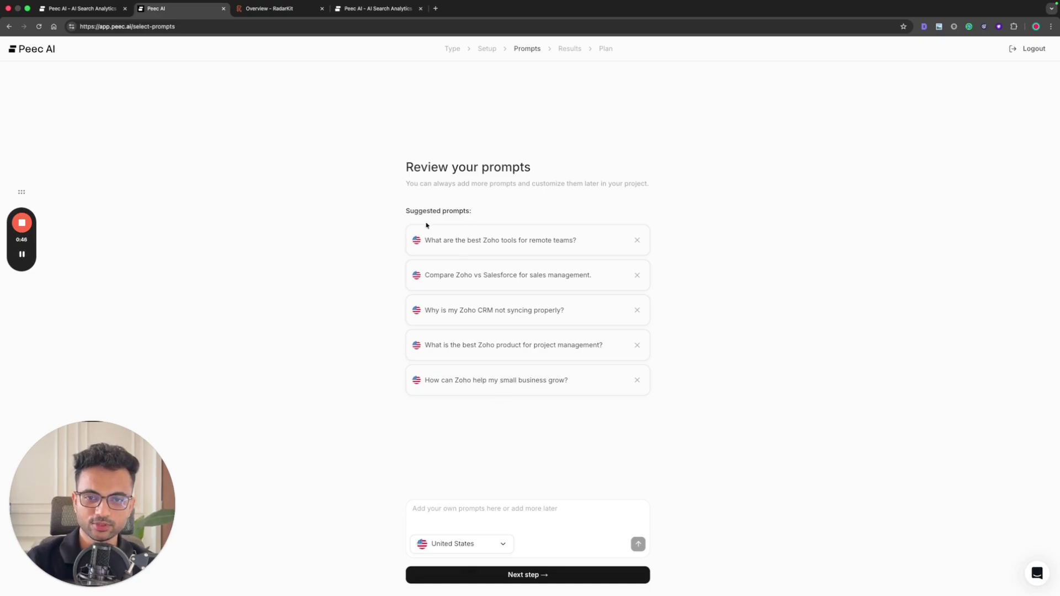
Step: Review the suggested Zoho prompts, accept them all and continue to the results
drag(427, 239, 568, 250)
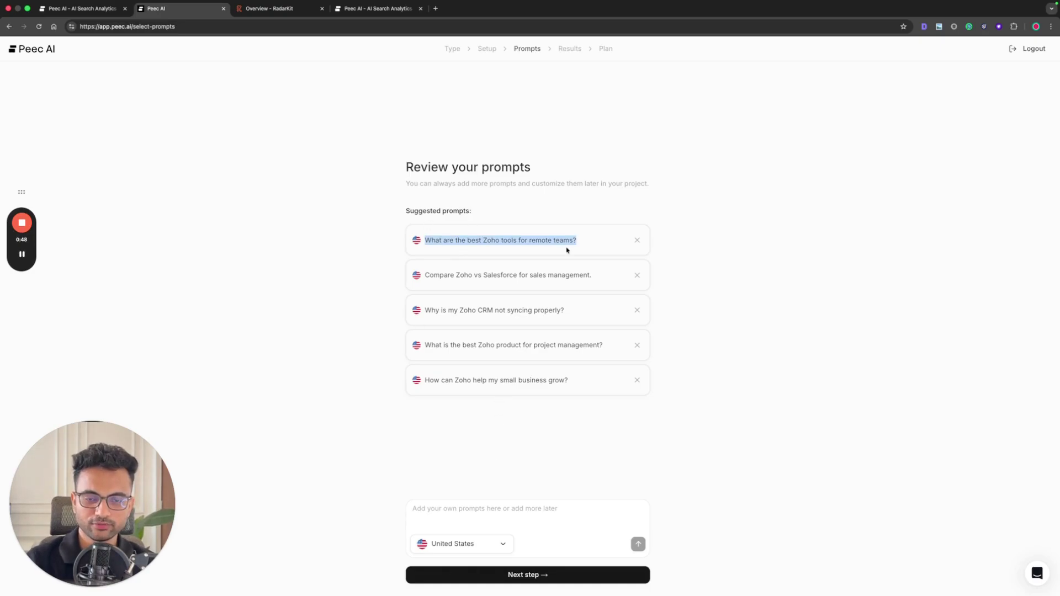
click(534, 575)
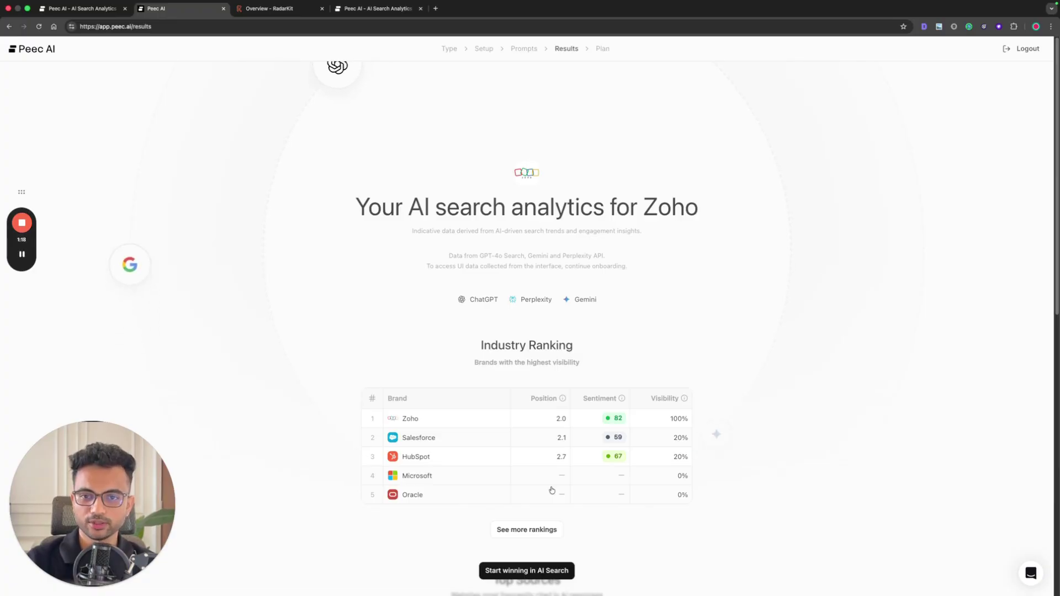
Step: Examine the Zoho search analytics results, including the industry ranking by brand, the top cited sources and the recent chats
scroll(552, 486, down, 5)
scroll(514, 387, up, 5)
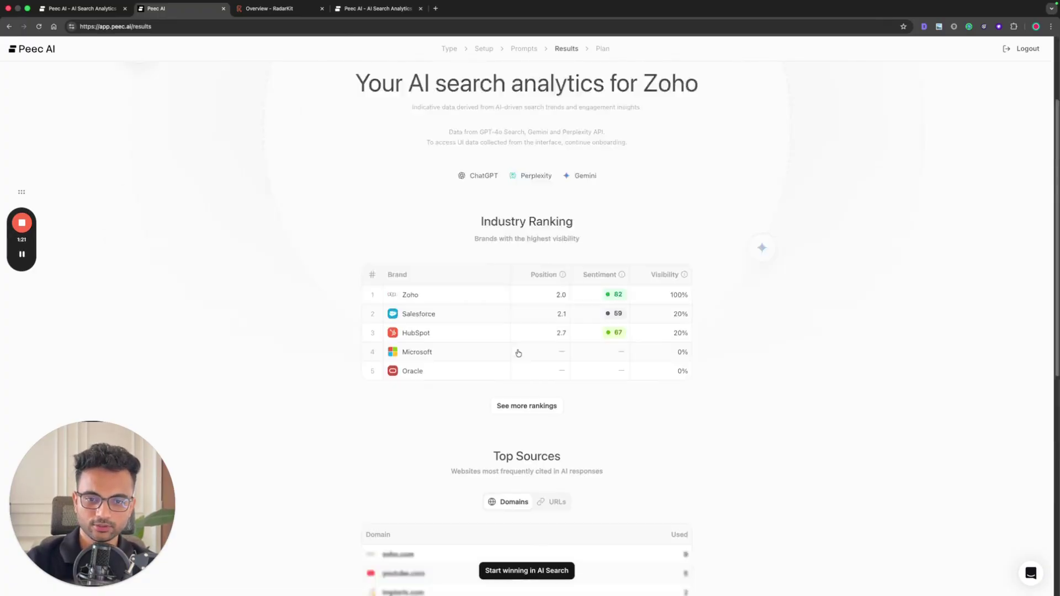
scroll(471, 335, down, 1)
right_click(501, 331)
click(476, 323)
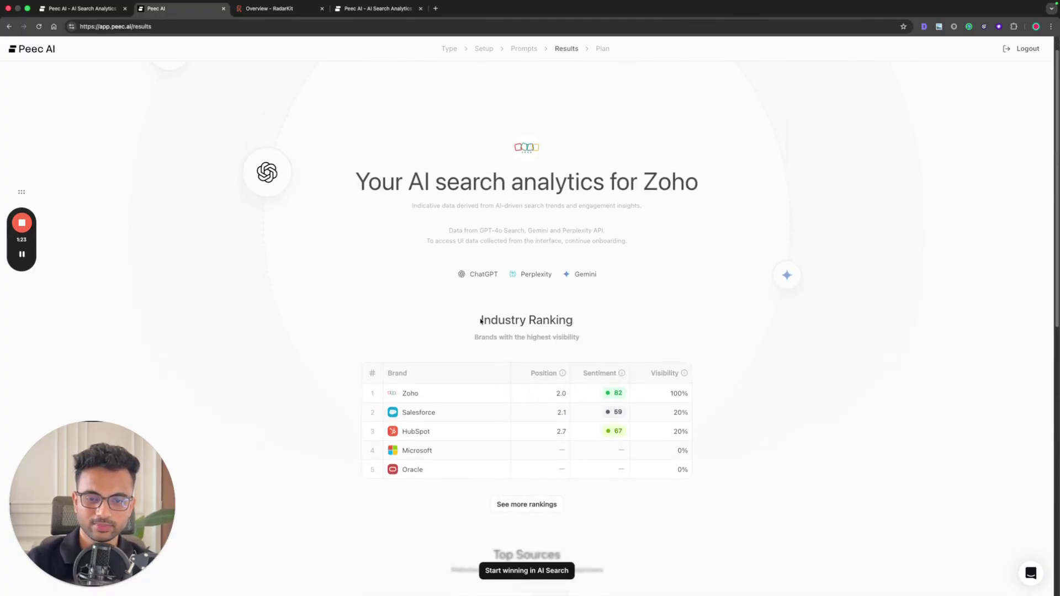
drag(477, 323, 589, 336)
scroll(553, 340, down, 4)
drag(490, 355, 582, 375)
click(582, 375)
scroll(500, 383, down, 6)
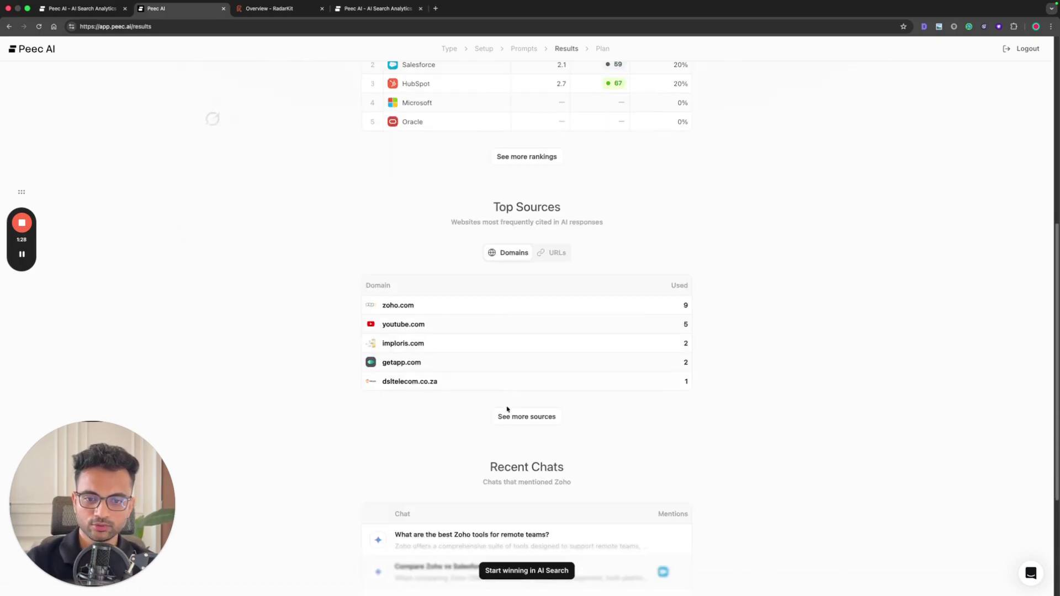
drag(485, 306, 590, 326)
scroll(558, 345, down, 1)
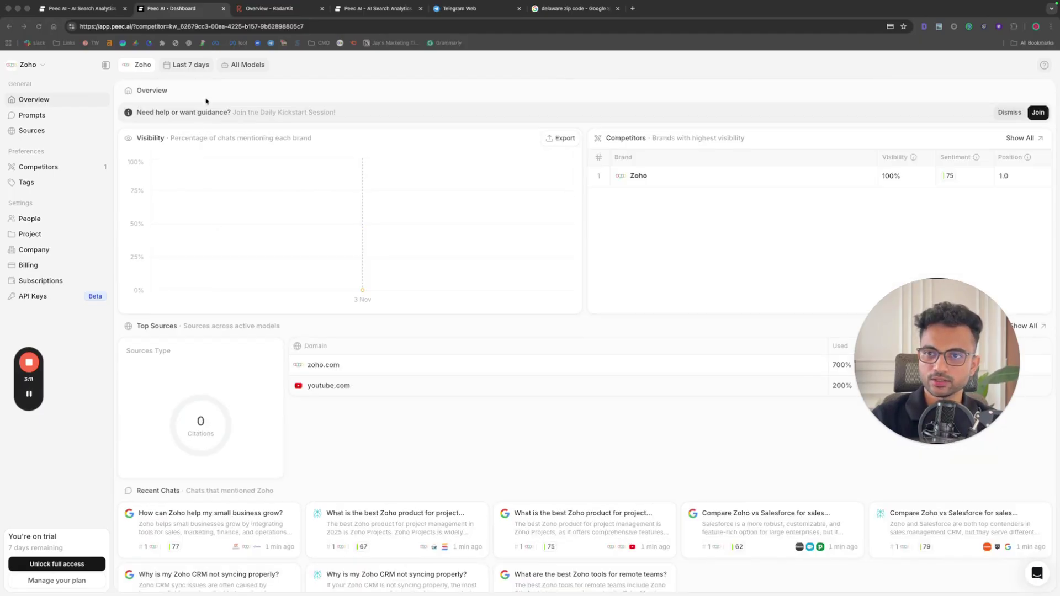
Step: Examine the project's Overview dashboard, checking the available model filter, the brand visibility chart and the sections below it
click(244, 66)
click(196, 112)
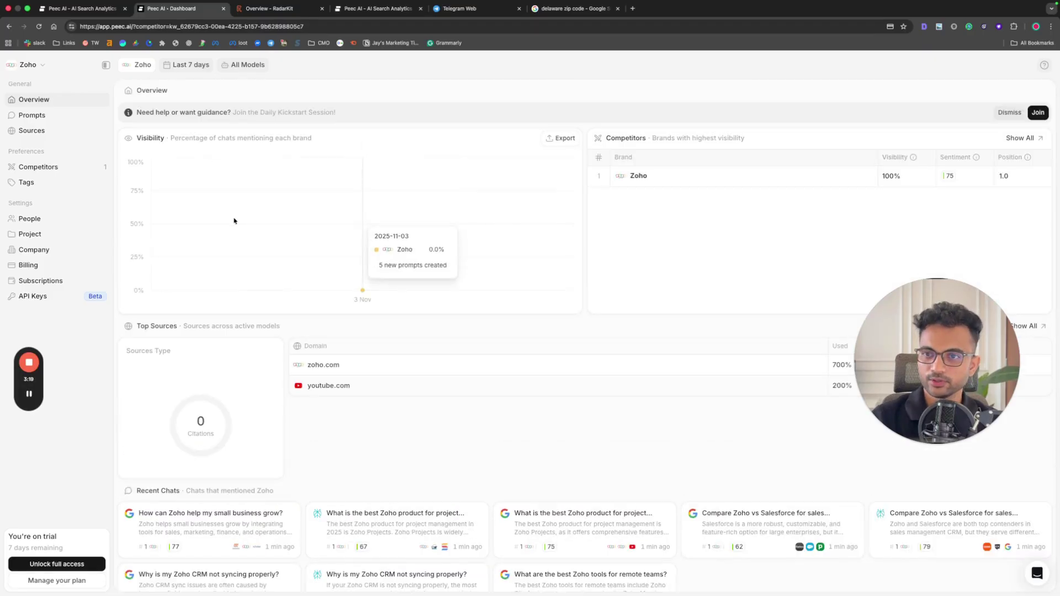
drag(138, 141, 175, 147)
mouse_move(338, 231)
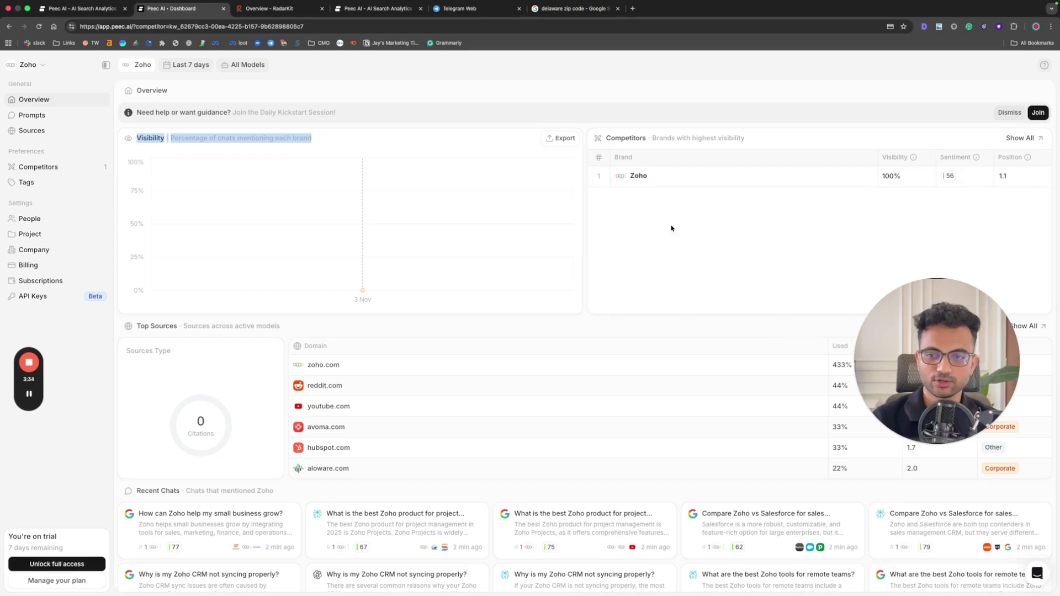
scroll(301, 339, down, 2)
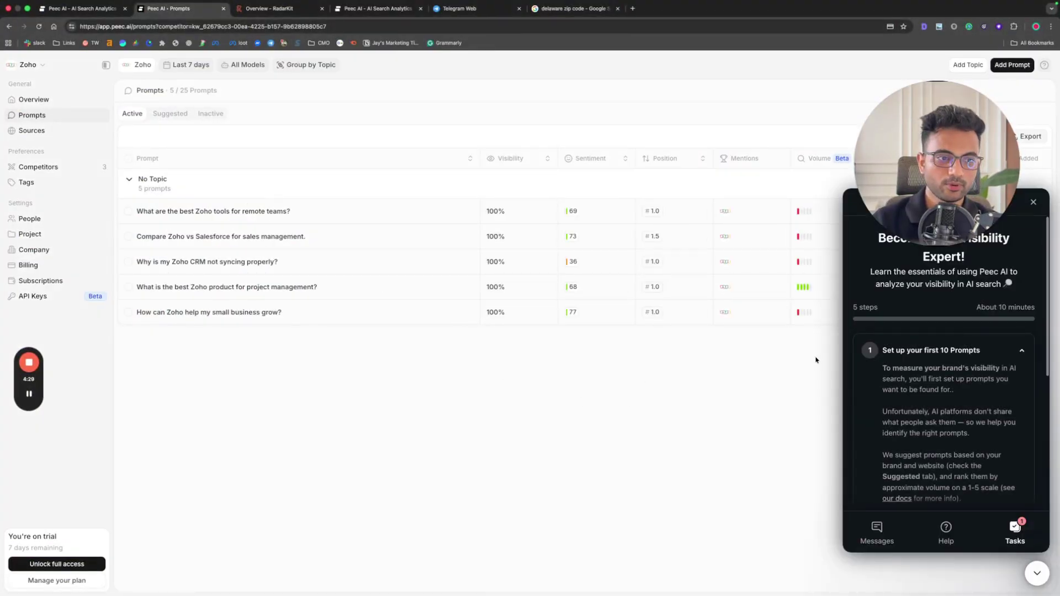
Step: Close the onboarding tasks pop-up covering the Prompts page
click(1033, 202)
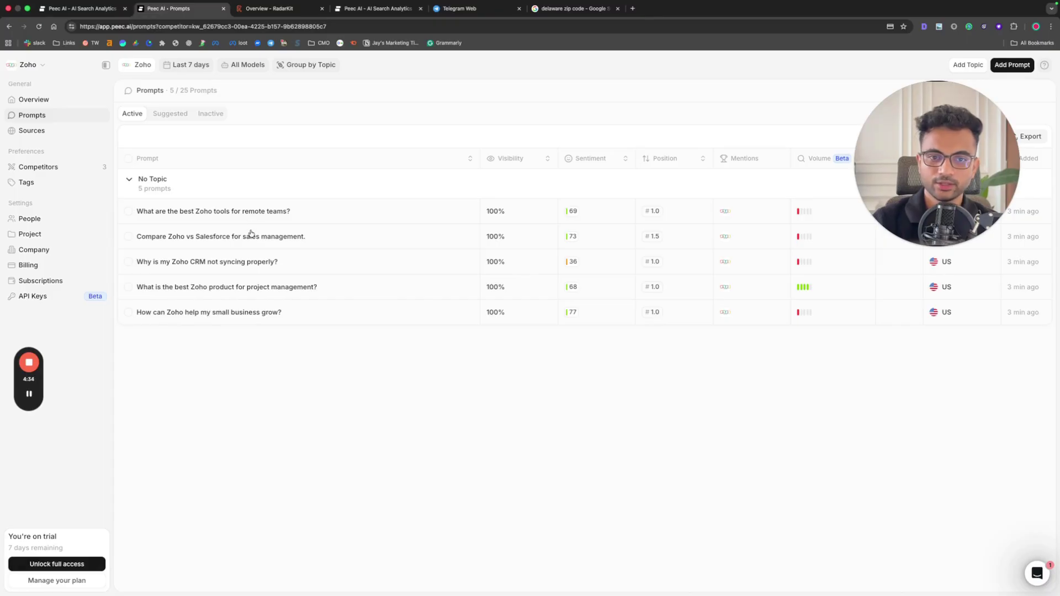
drag(994, 165, 1004, 502)
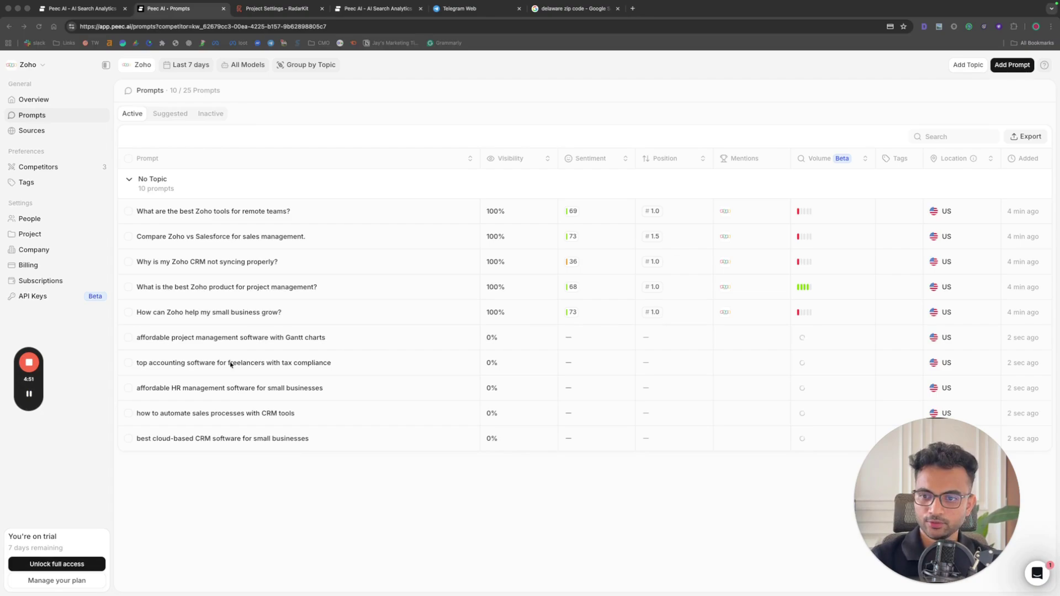
drag(924, 570, 481, 571)
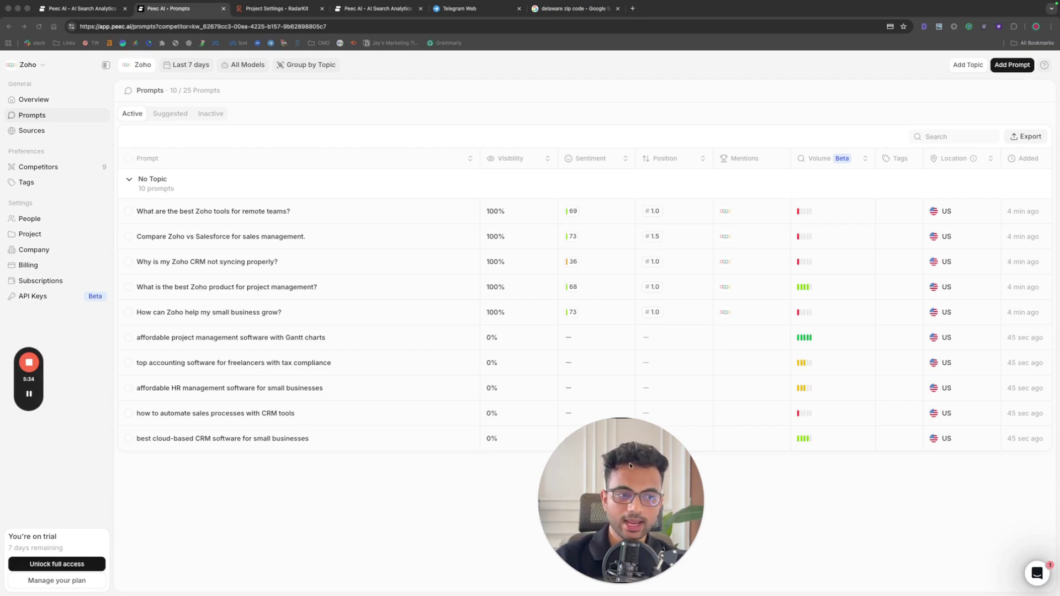
Step: Open the analytics for the prompt "affordable project management software with Gantt charts"
click(221, 338)
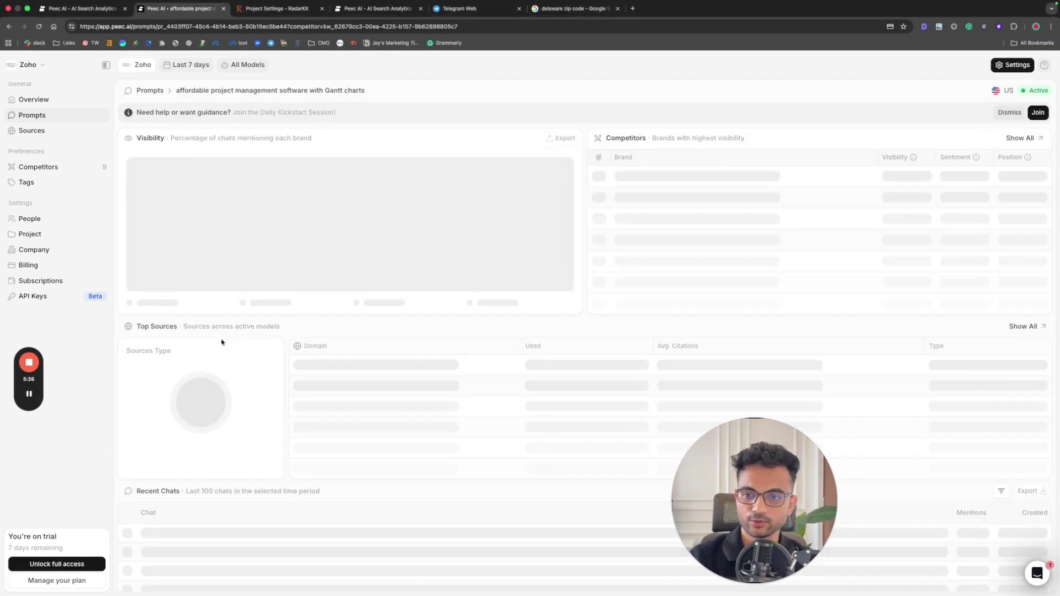
scroll(370, 323, down, 1)
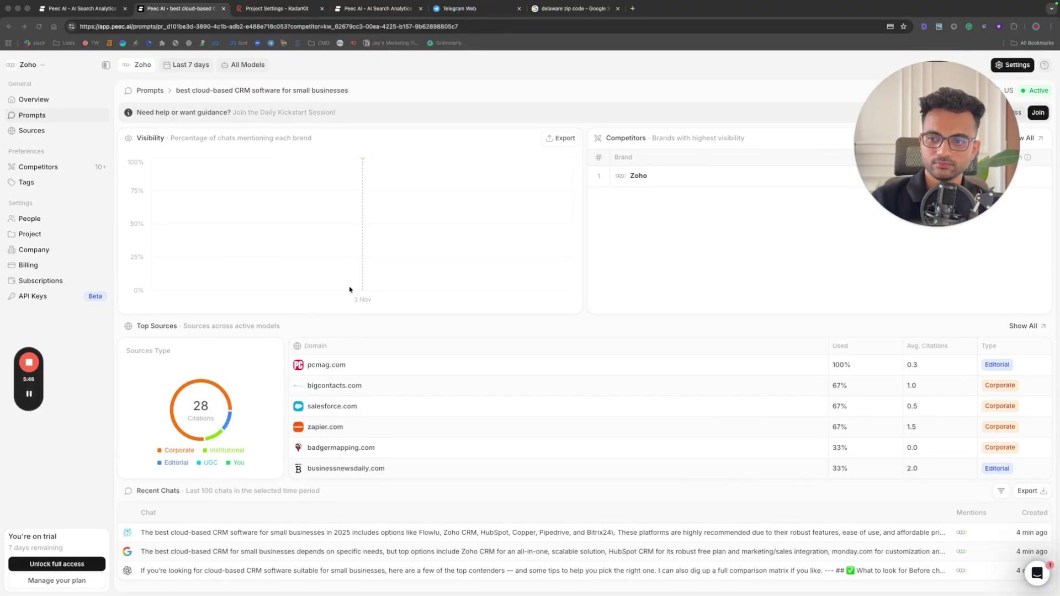
Step: Go back to the prompt list and view the analytics for "best cloud-based CRM software for small businesses"
click(32, 115)
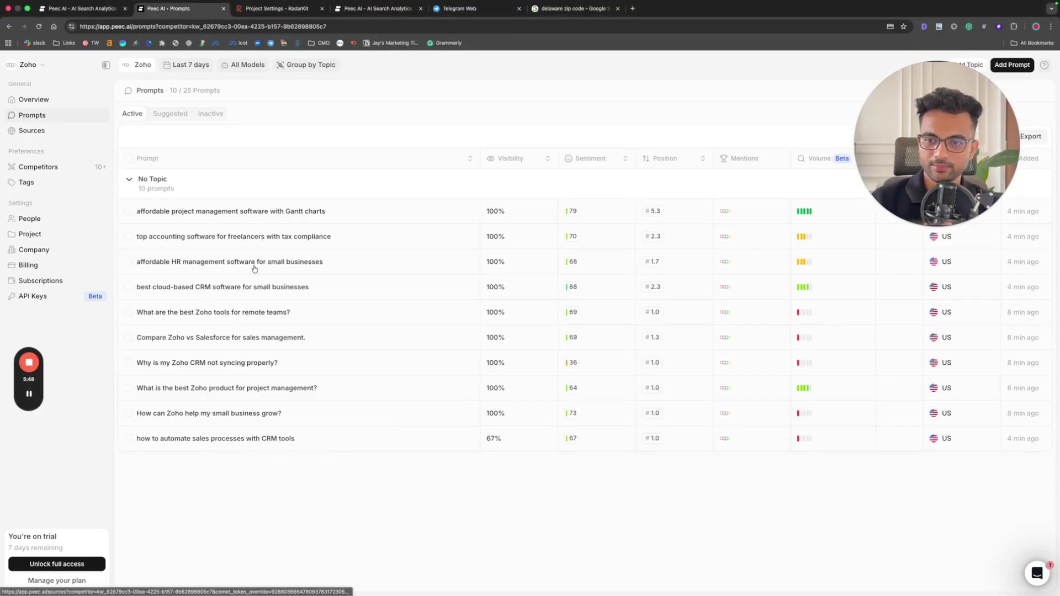
click(254, 286)
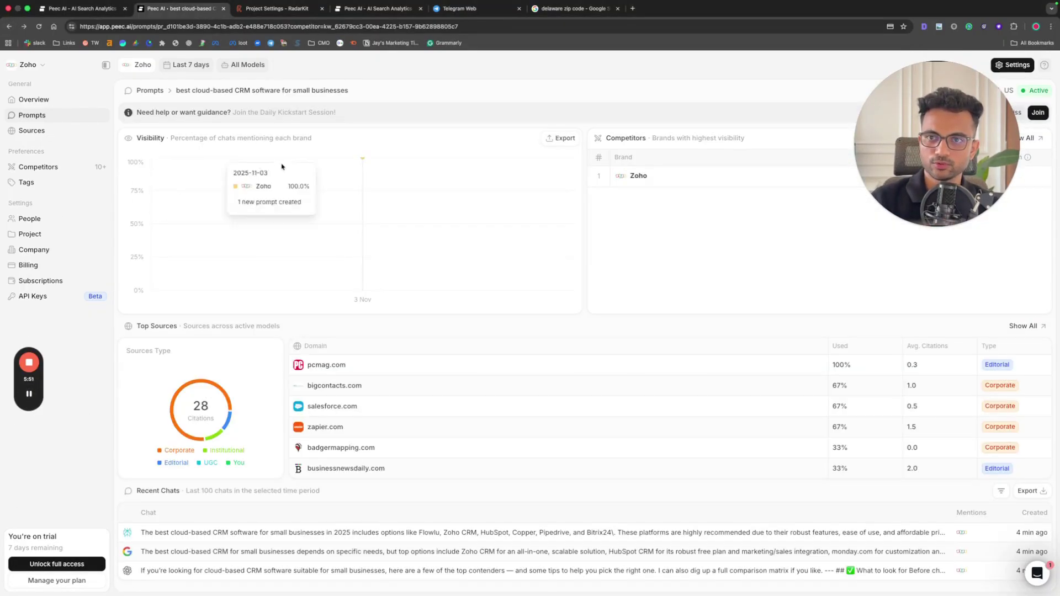
drag(176, 90, 355, 90)
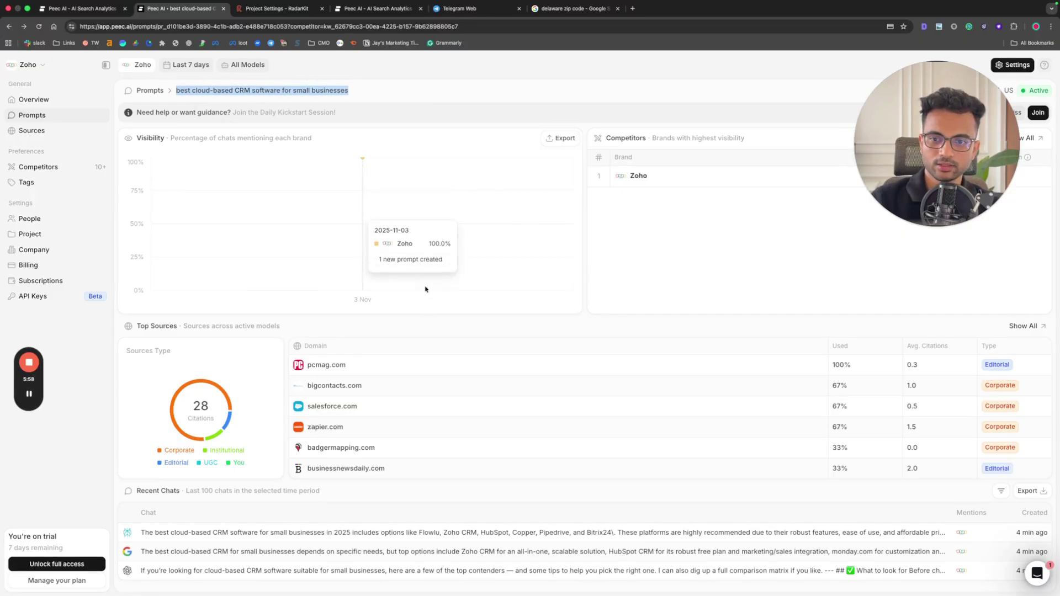
scroll(679, 495, down, 1)
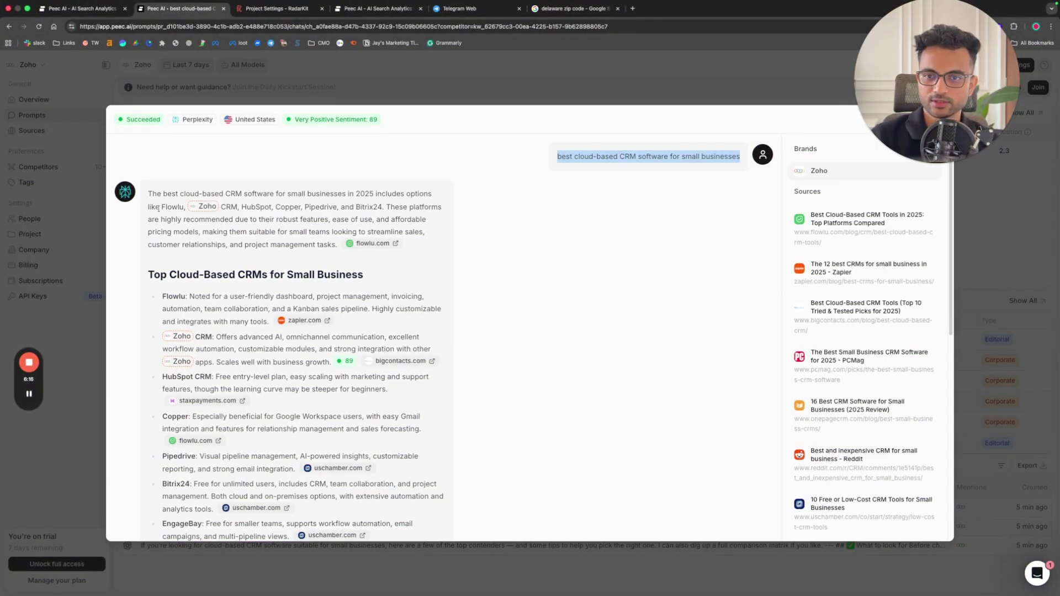
Step: Read the Perplexity answer to the CRM software prompt, checking its model, location, sentiment, brand mentions and cited sources
scroll(158, 207, down, 10)
scroll(221, 205, up, 10)
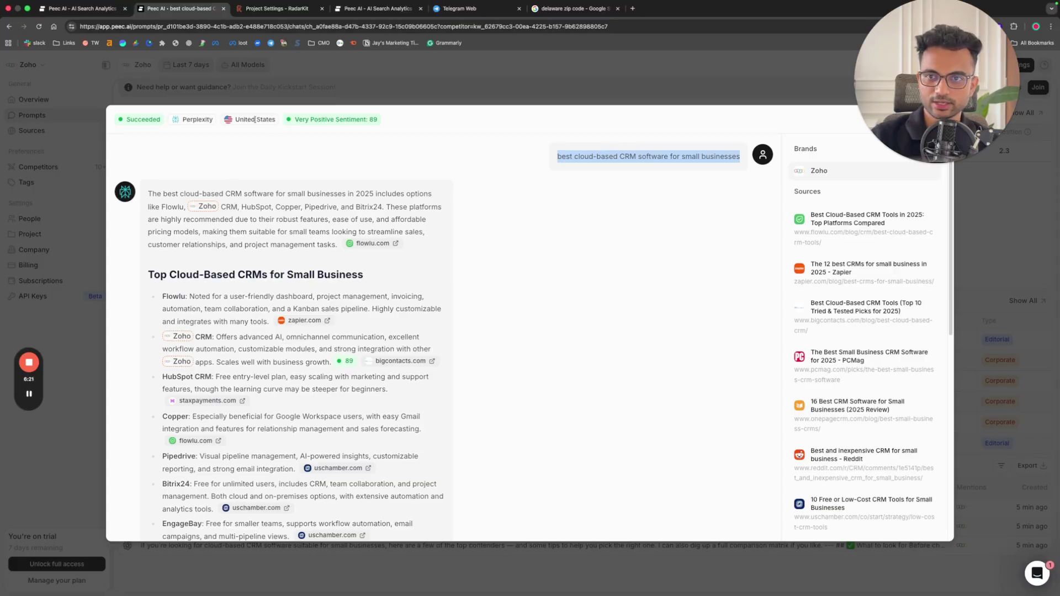
click(184, 119)
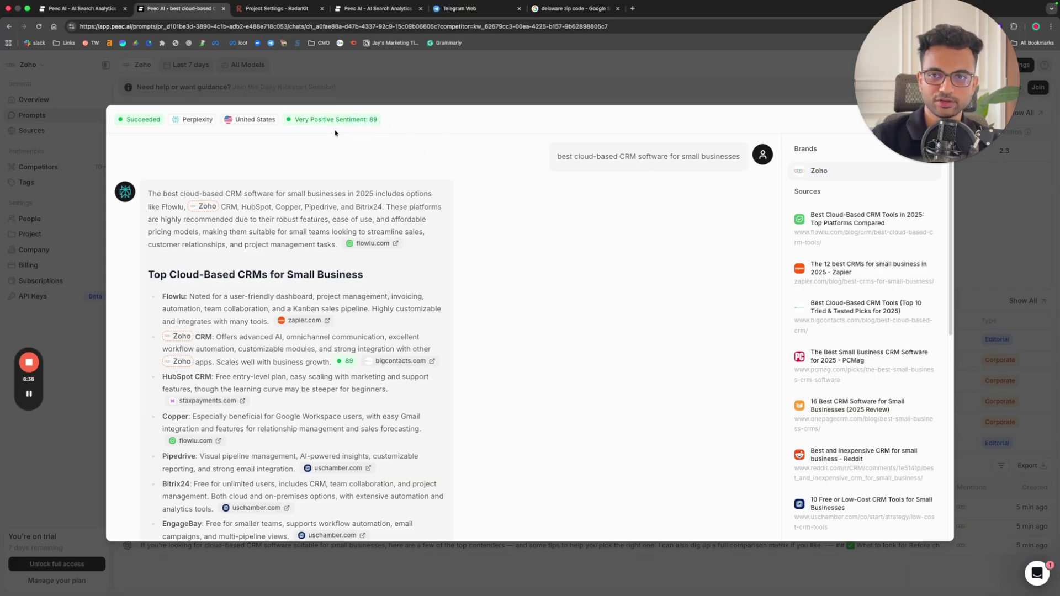
triple_click(697, 158)
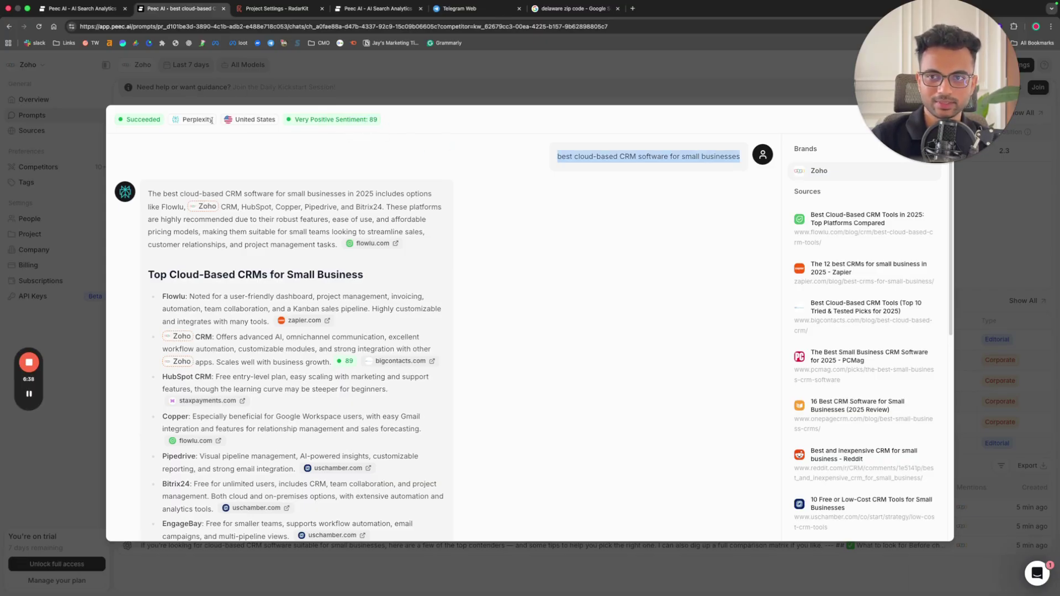
double_click(374, 120)
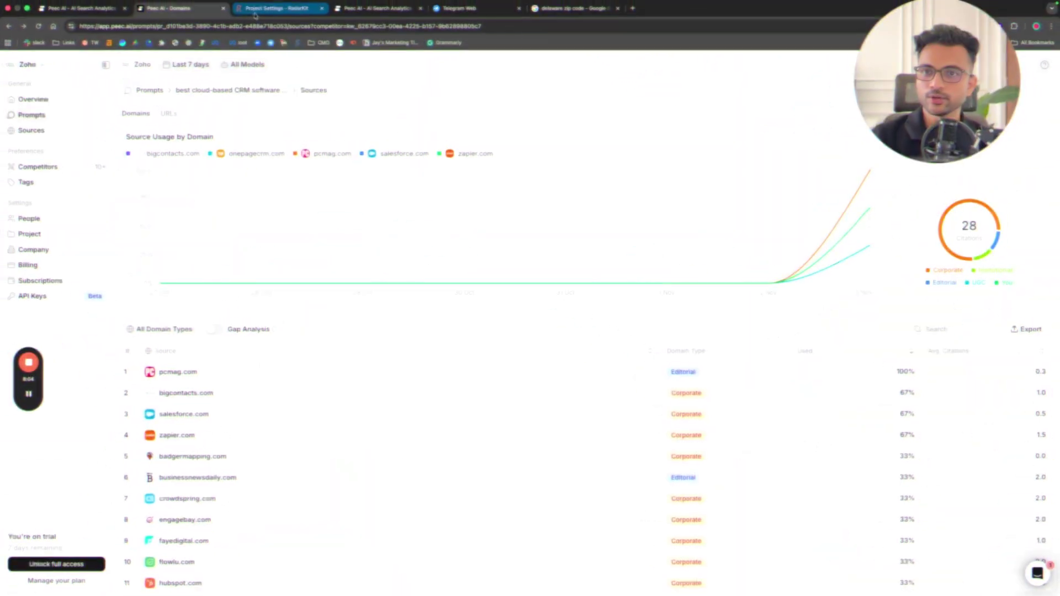
Step: Open the project-wide Sources report and examine the cited domains with their types, usage and average citations
click(257, 11)
click(168, 9)
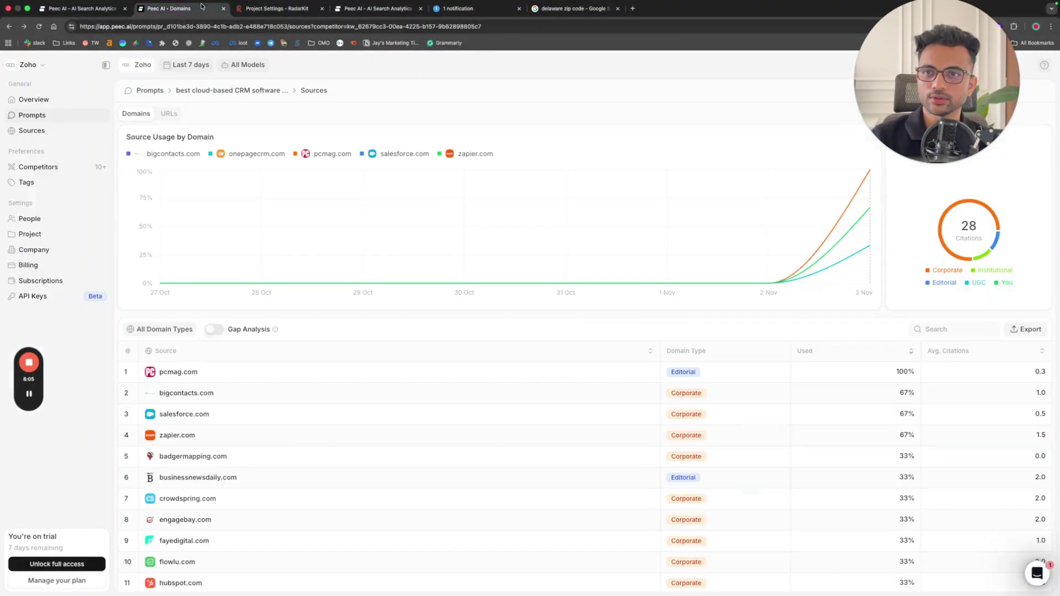
click(48, 133)
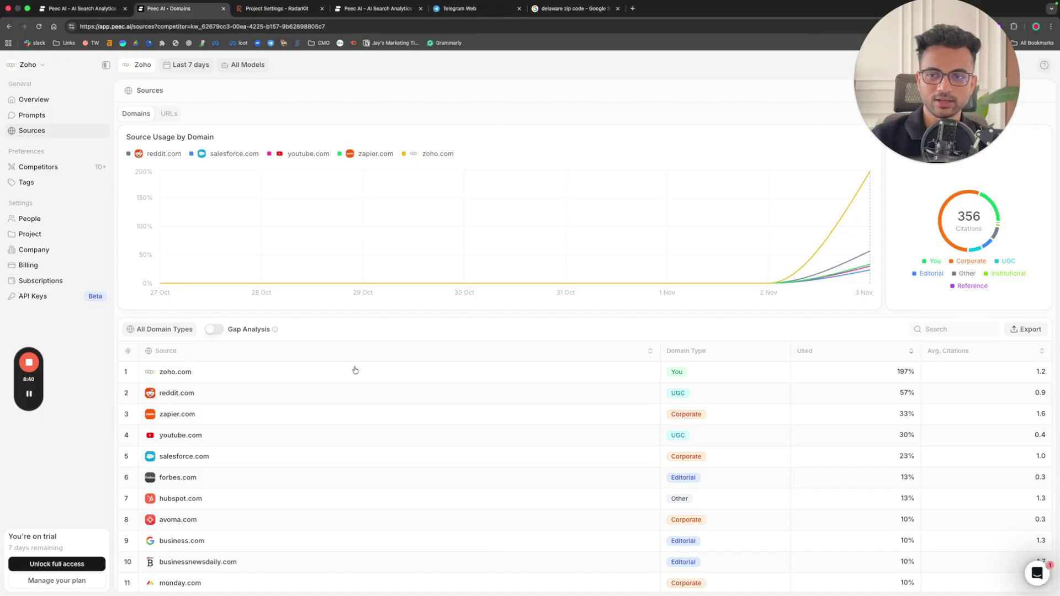
scroll(292, 397, down, 2)
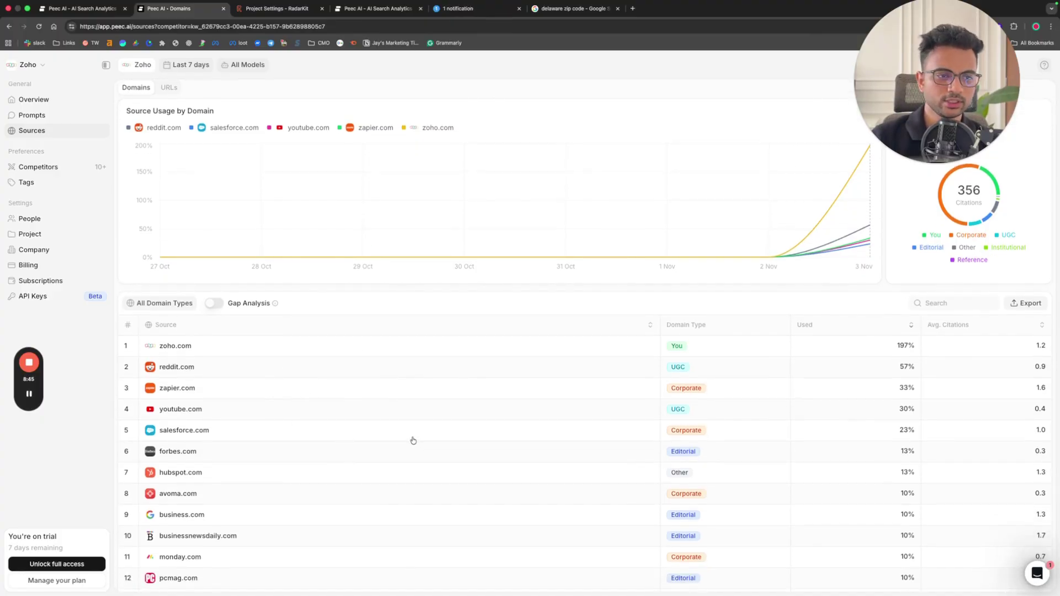
scroll(413, 440, up, 2)
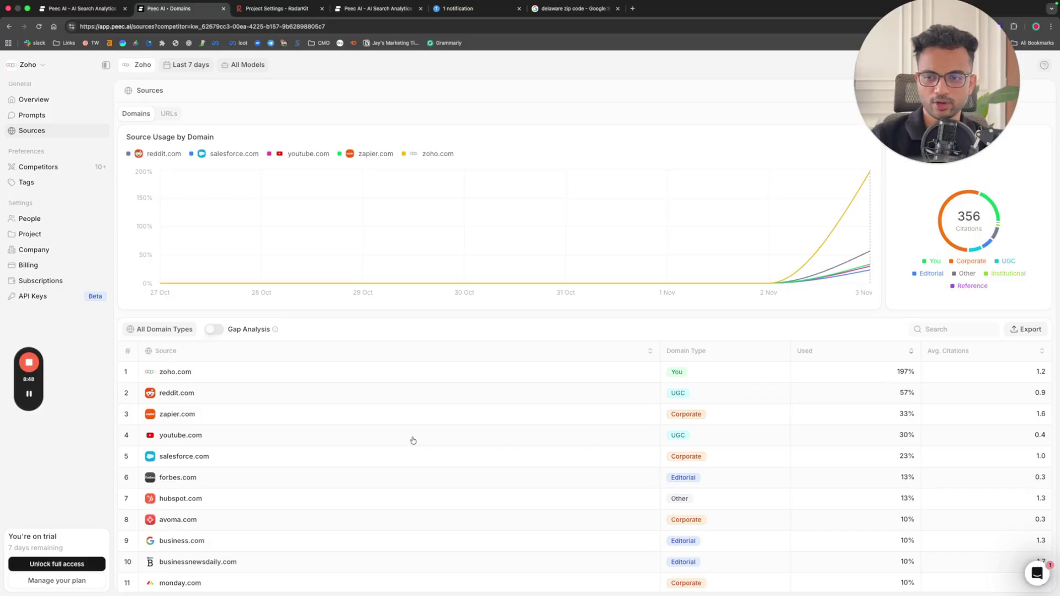
scroll(575, 426, down, 5)
scroll(575, 426, up, 5)
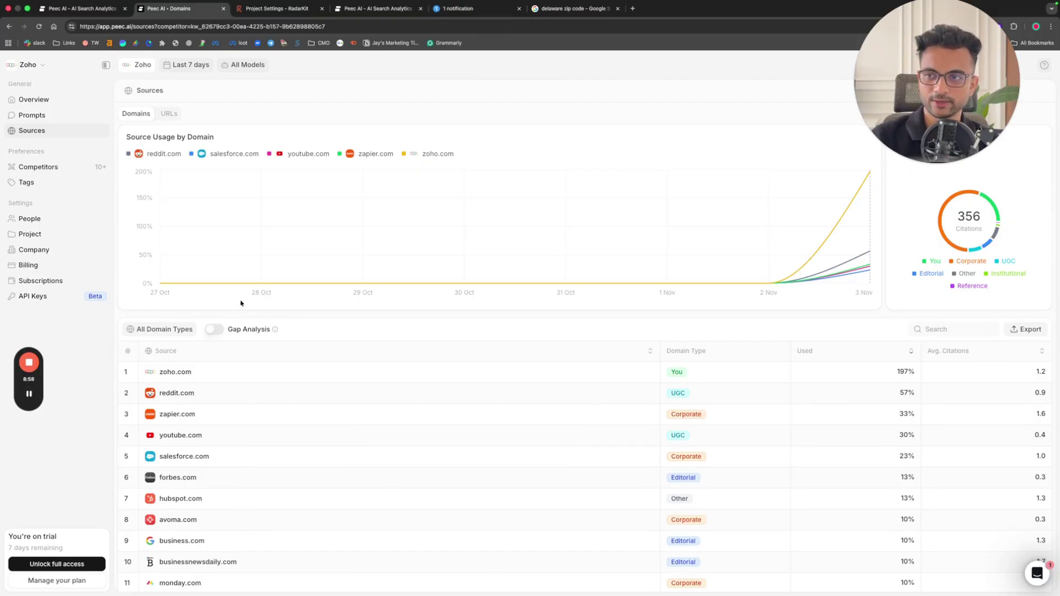
Step: View the Competitors and Tags pages, and return to the Overview dashboard
click(43, 167)
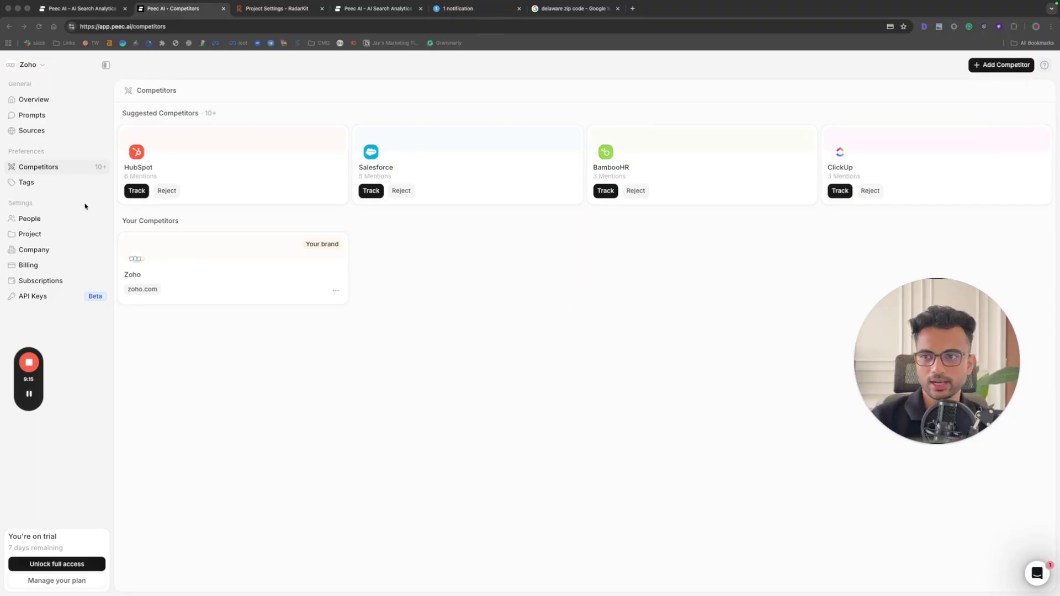
click(61, 185)
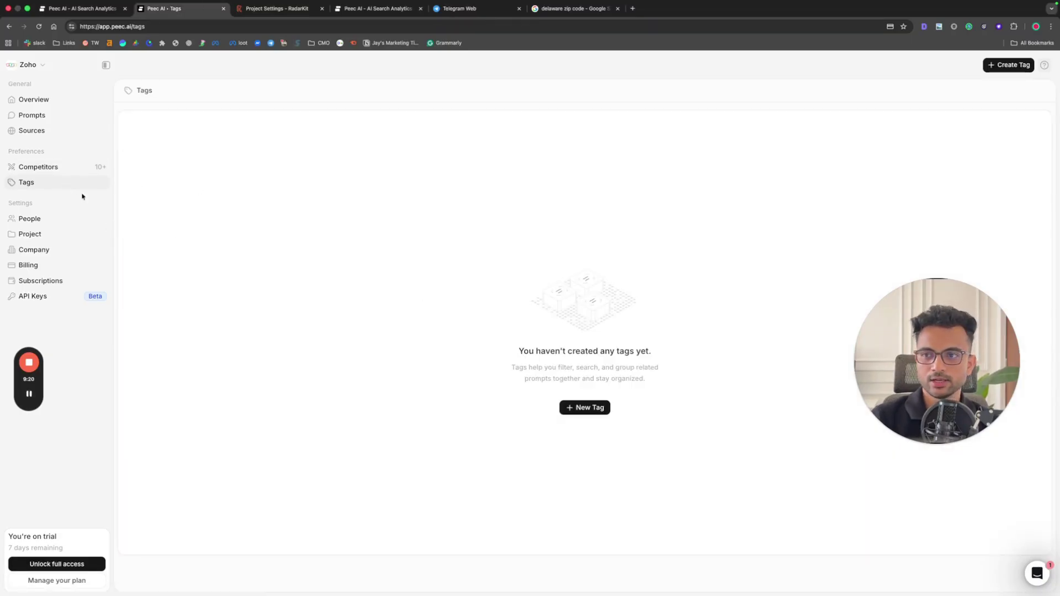
click(52, 101)
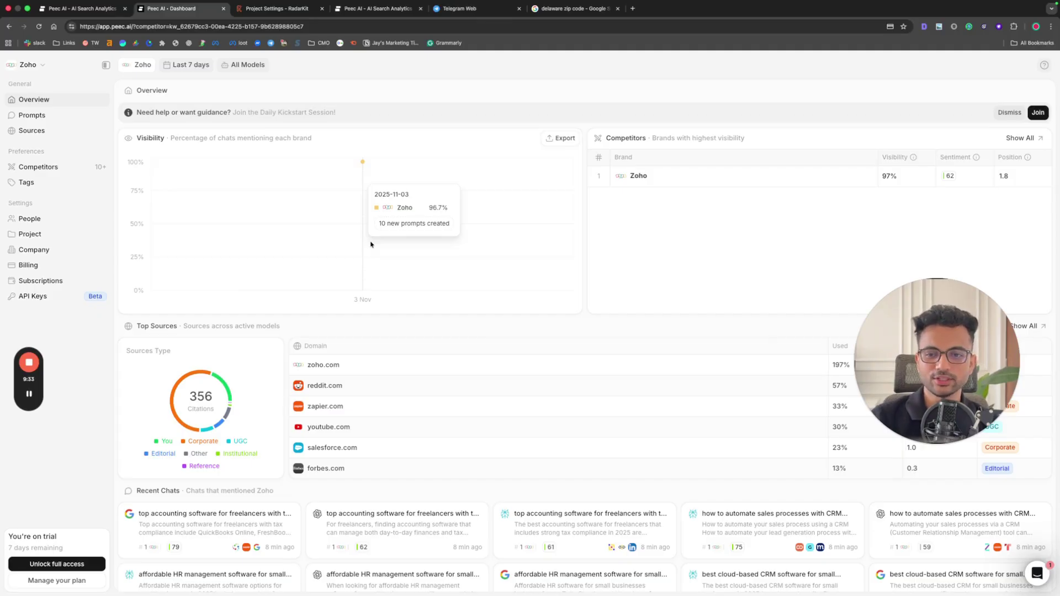
Step: View the Tags, People, Project and Billing pages, and close the billing portal
click(33, 183)
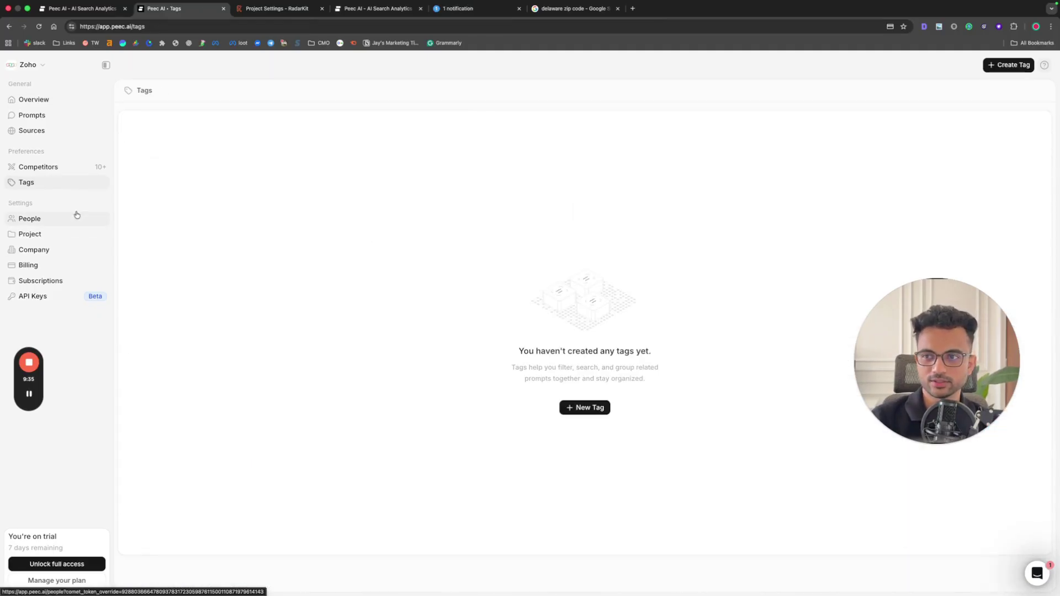
click(71, 218)
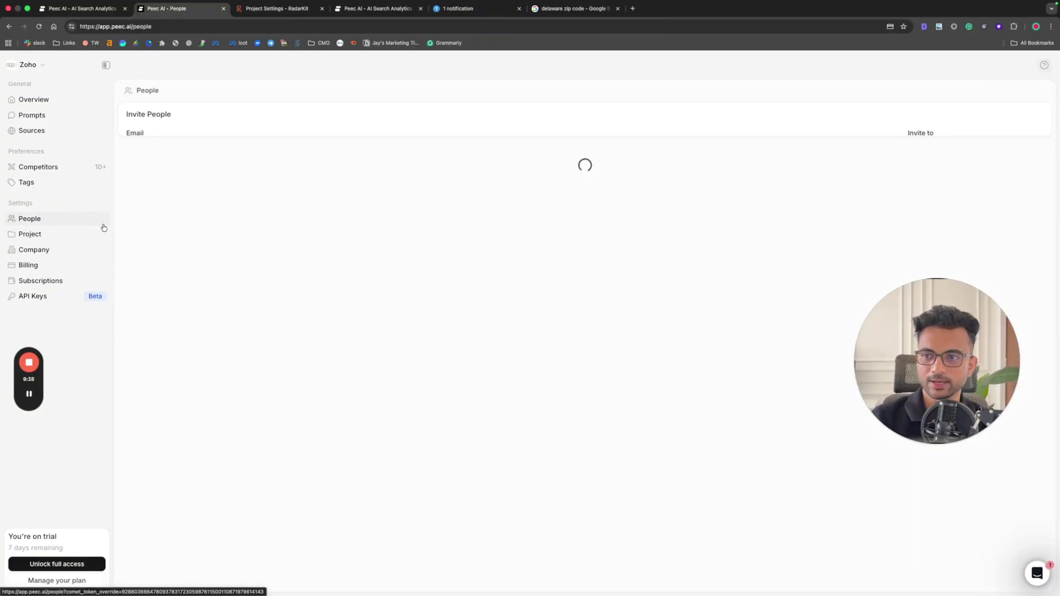
click(58, 234)
click(54, 264)
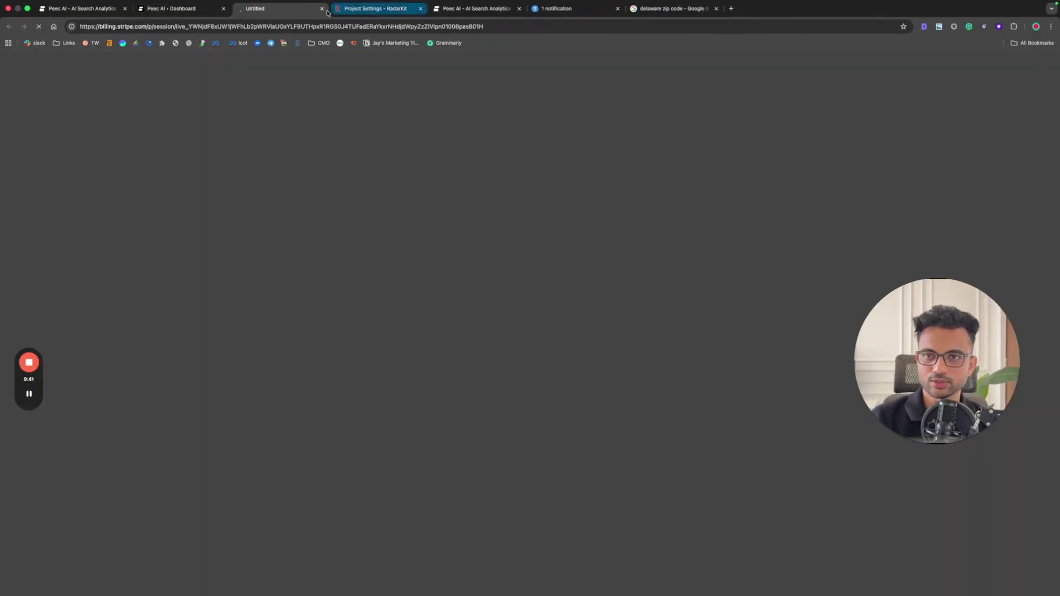
click(322, 9)
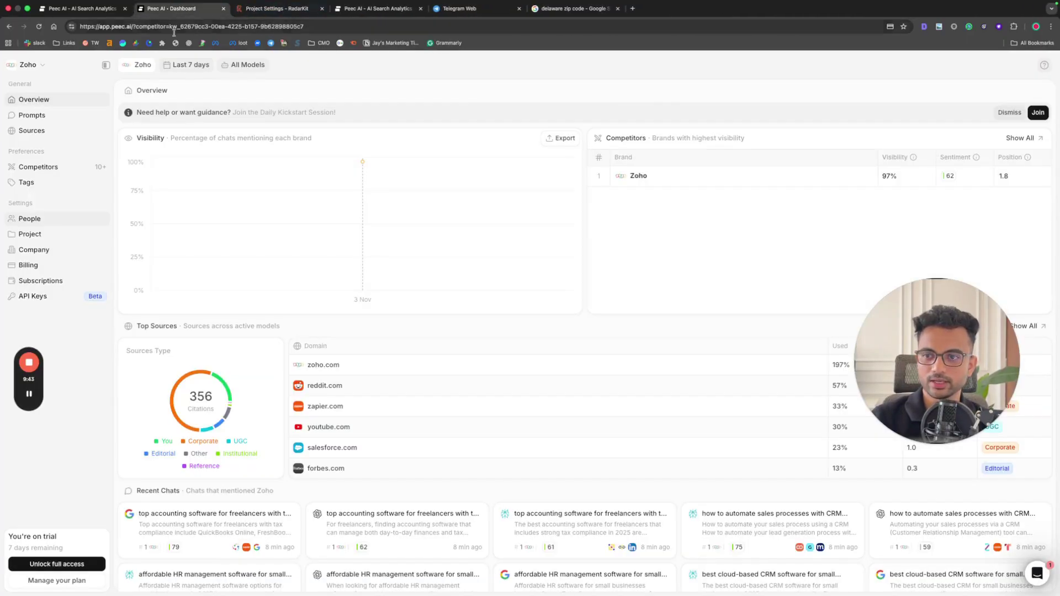
Step: Read the AI Overview answer to "top accounting software for freelancers with tax compliance" and return to the prompt list
click(65, 116)
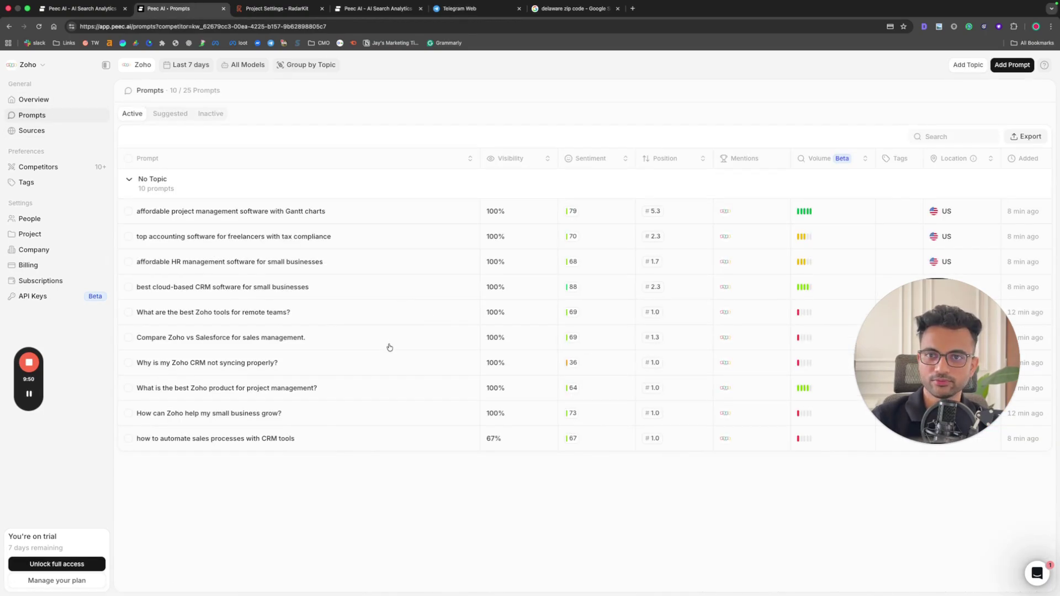
click(269, 232)
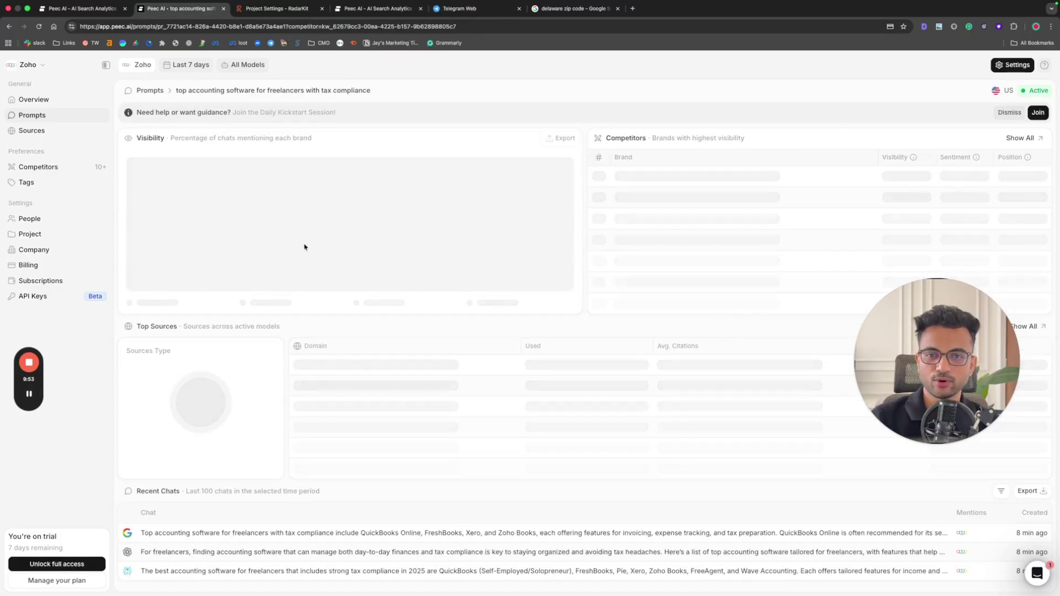
scroll(379, 442, down, 1)
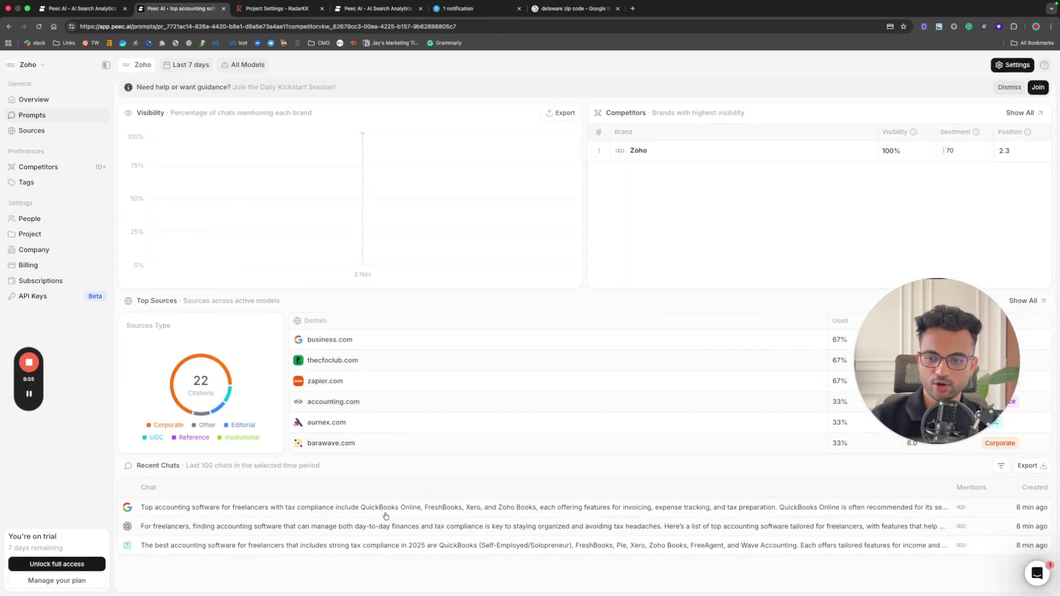
click(385, 510)
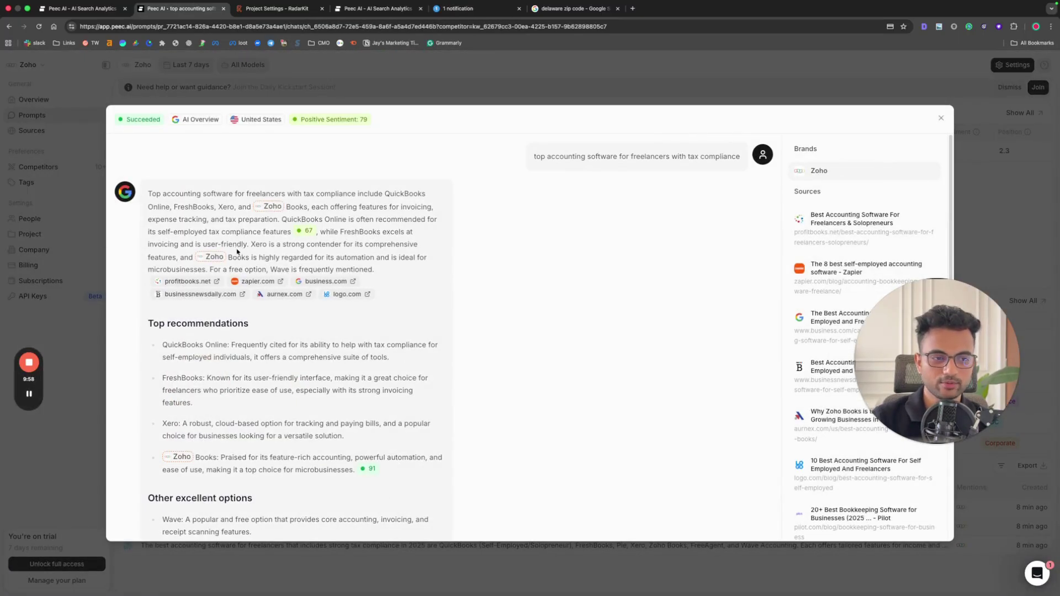
key(Escape)
click(68, 120)
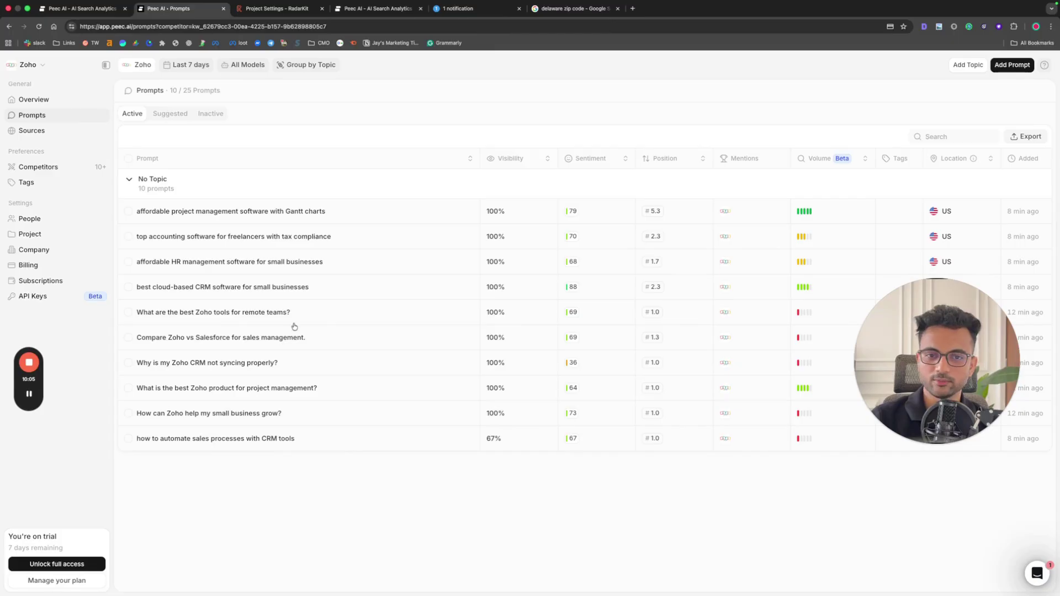
Step: Switch to RadarKit, open the zoho.com project and examine its average position, share of voice and visibility rankings
drag(981, 359, 981, 99)
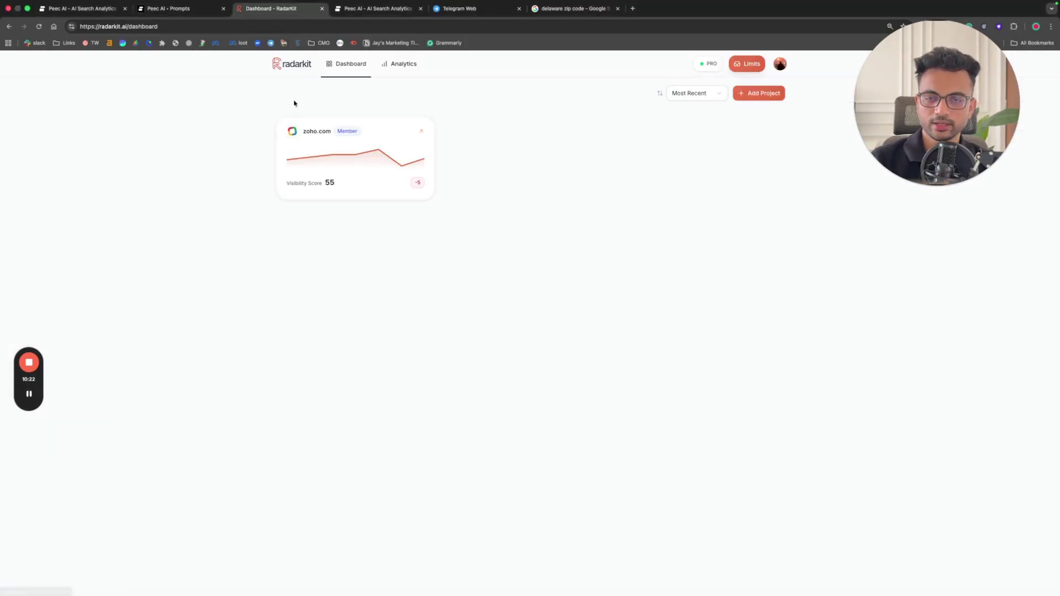
click(377, 164)
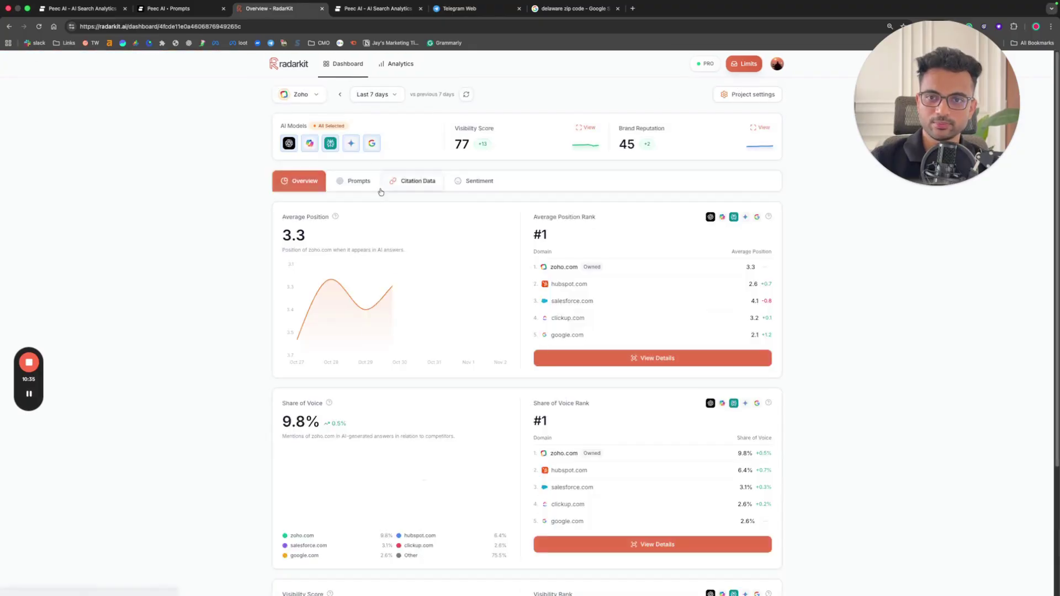
click(353, 182)
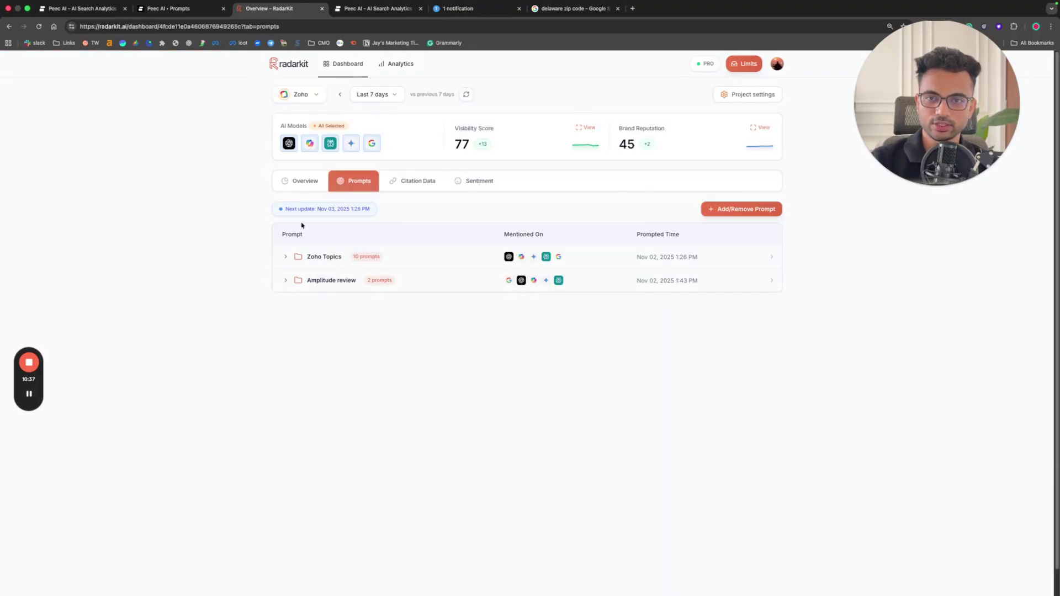
click(305, 182)
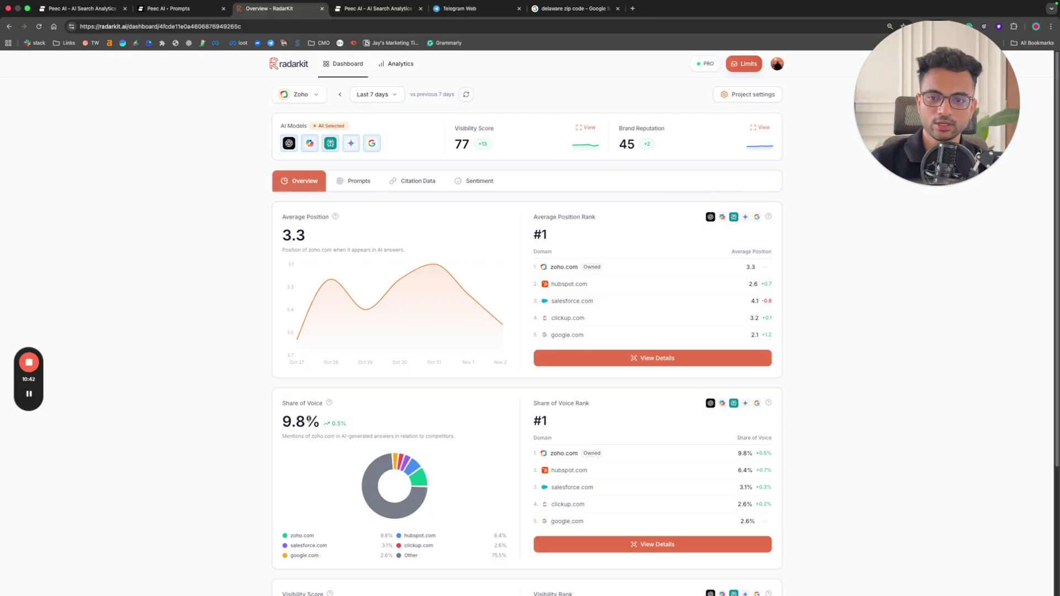
scroll(594, 409, down, 1)
scroll(594, 409, down, 5)
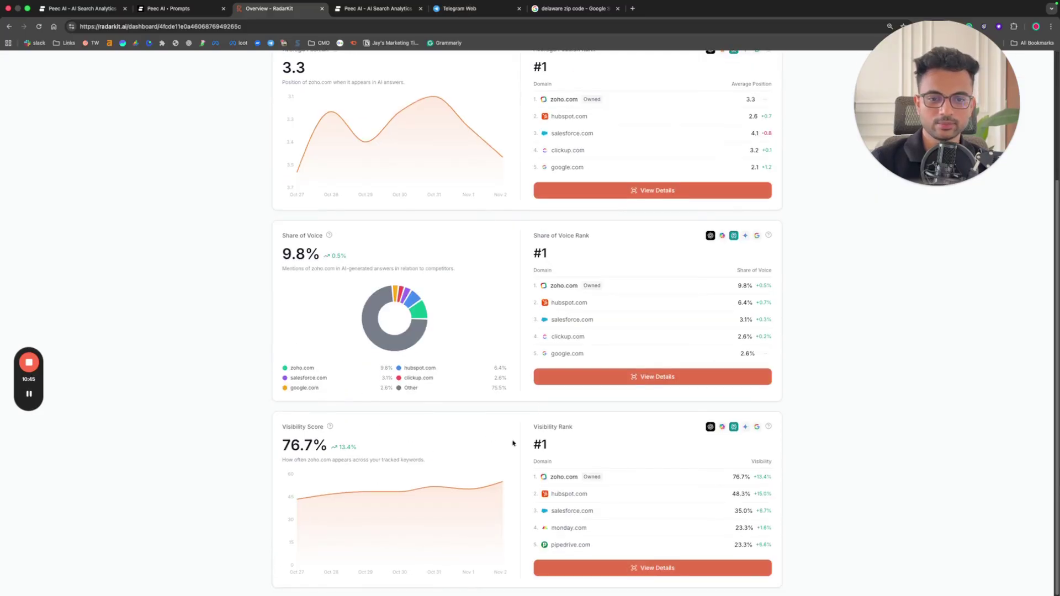
scroll(497, 436, up, 6)
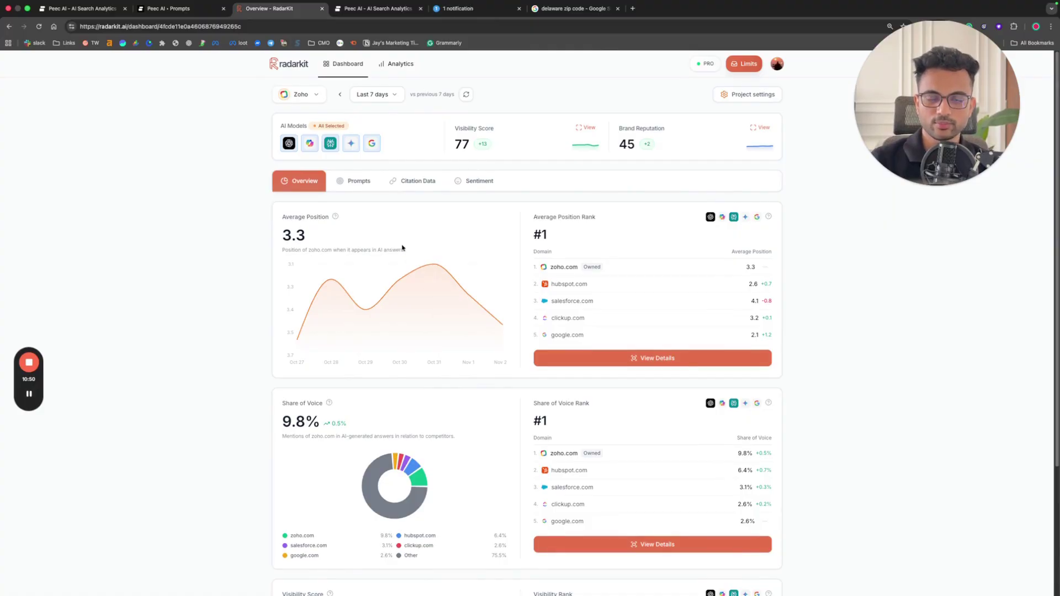
Step: View the project's tracked prompts and open the Zoho Topics group
click(359, 180)
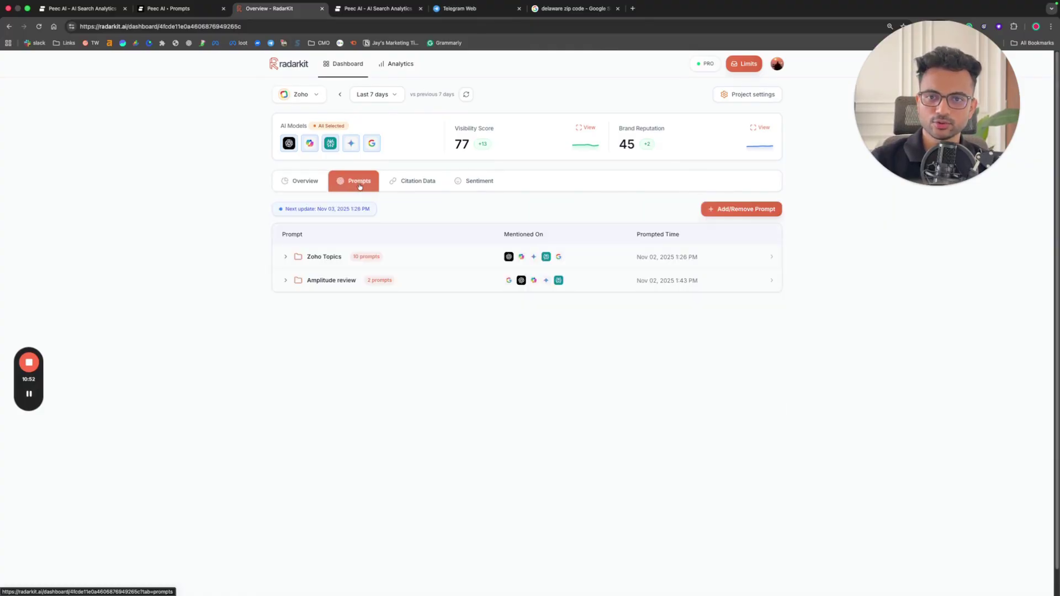
double_click(328, 257)
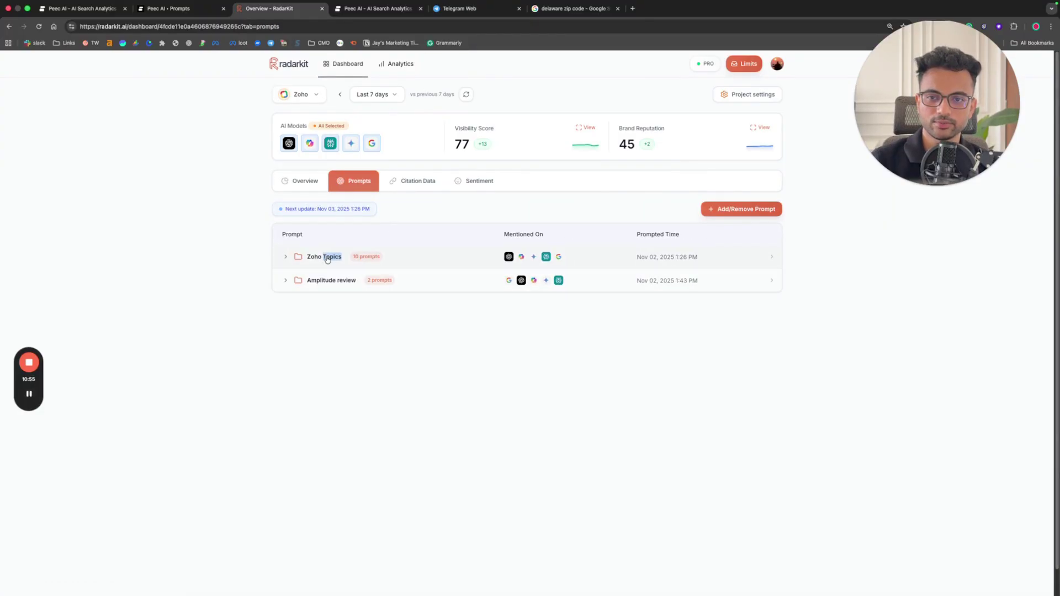
click(327, 258)
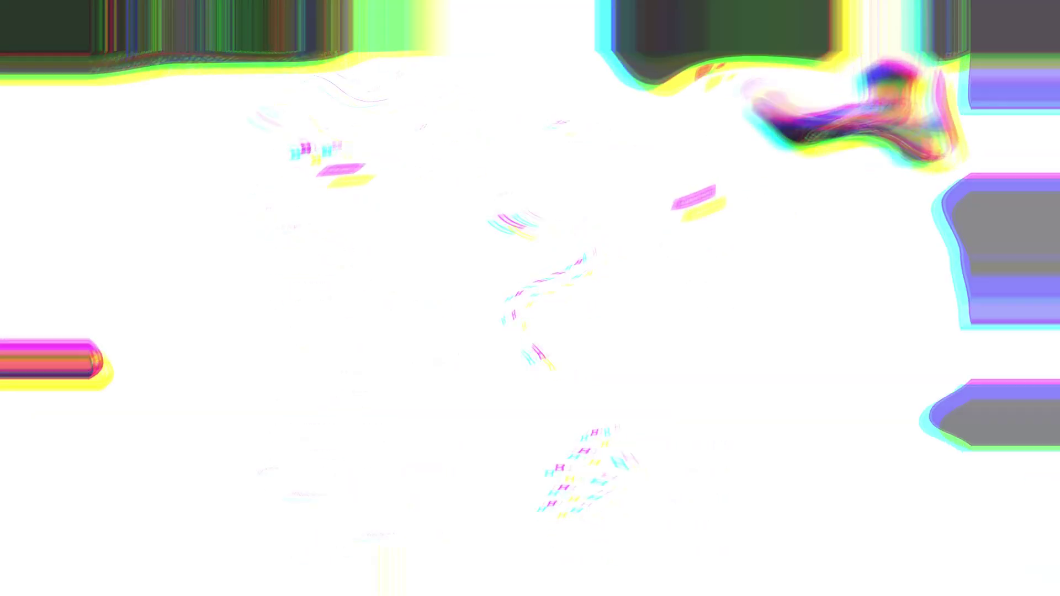
Step: Examine the dated Perplexity responses for "affordable HR management software for small businesses" and compare them with the same prompt in Peec AI
click(302, 118)
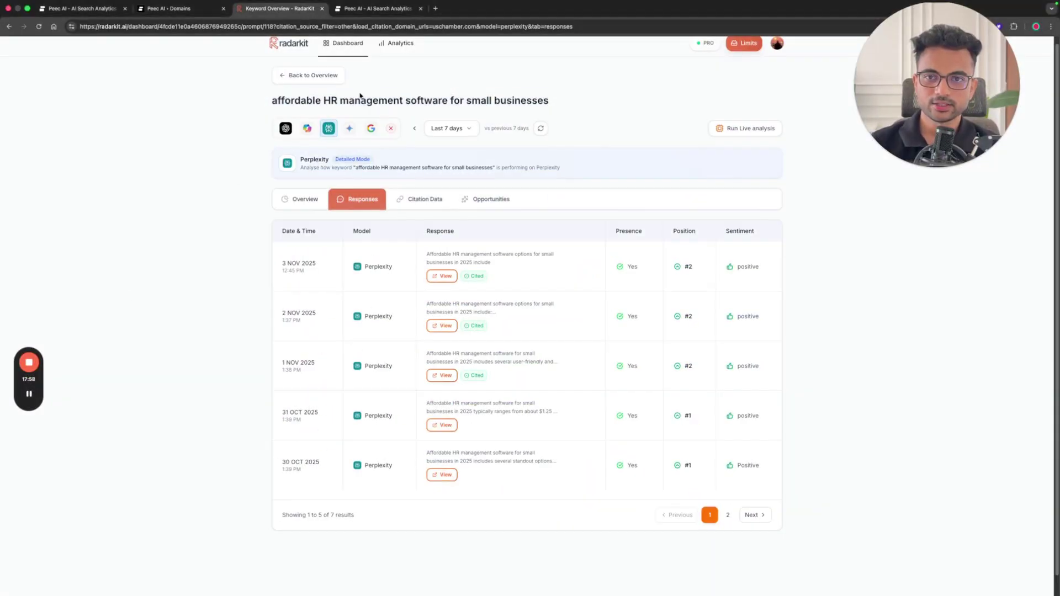
triple_click(371, 100)
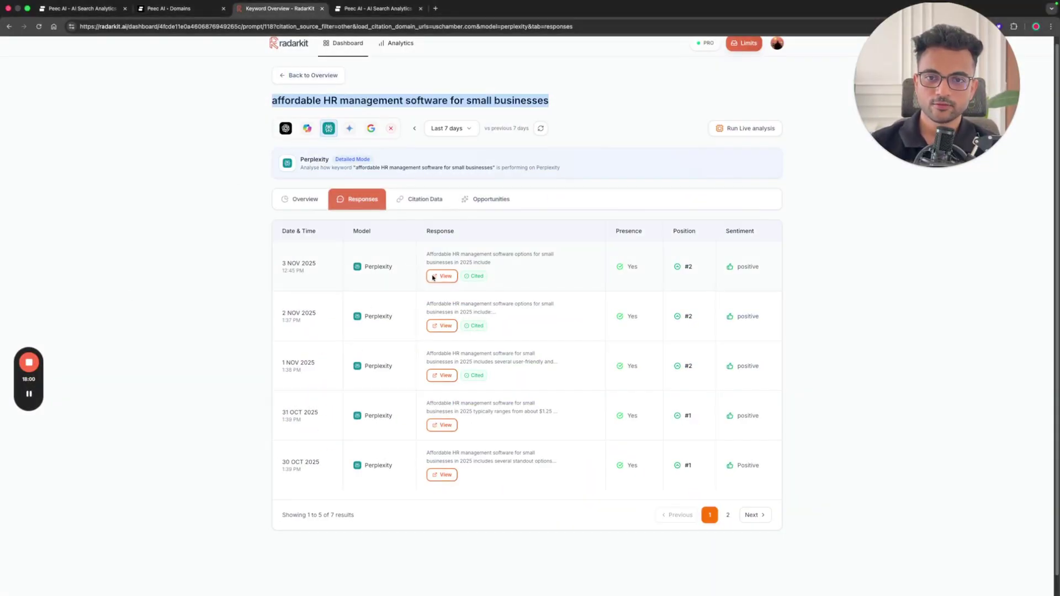
click(188, 8)
click(279, 9)
click(186, 10)
click(279, 9)
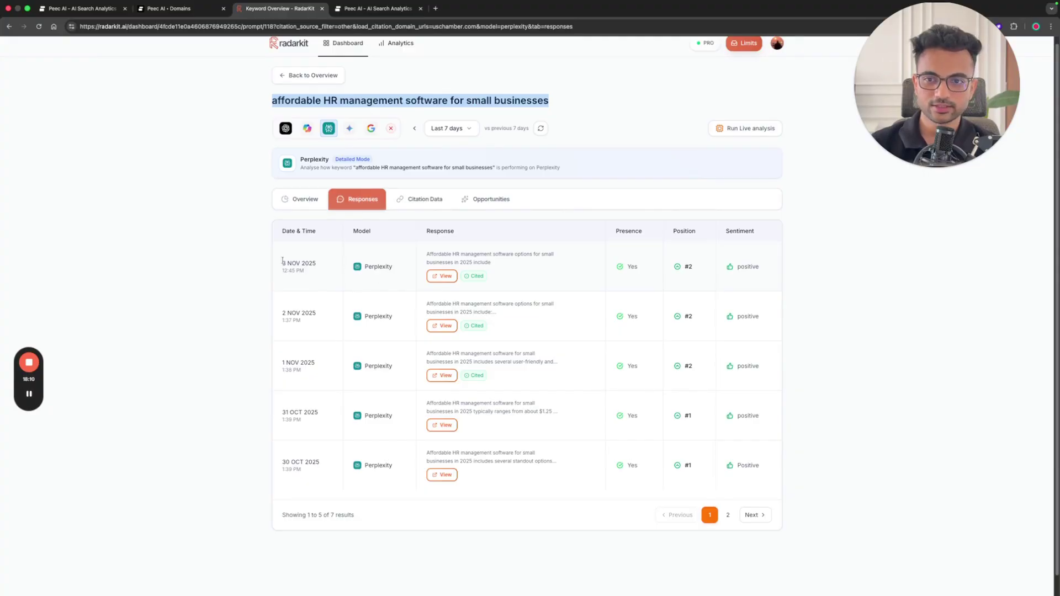
triple_click(282, 262)
click(722, 135)
click(712, 145)
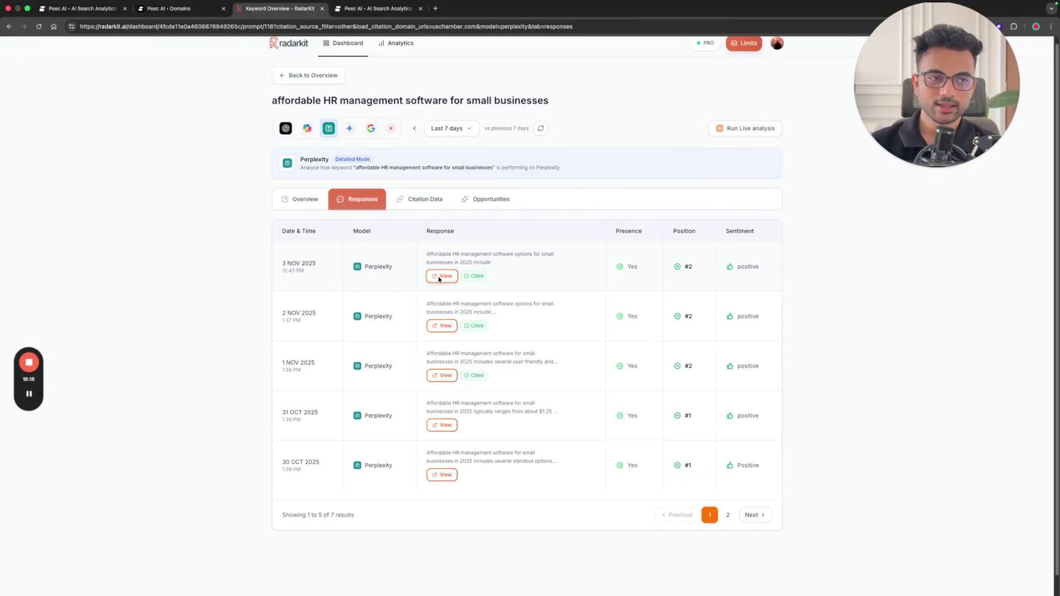
Step: Open the 3 Nov 2025 Perplexity response and read its full answer, competitors and referenced sources
click(440, 276)
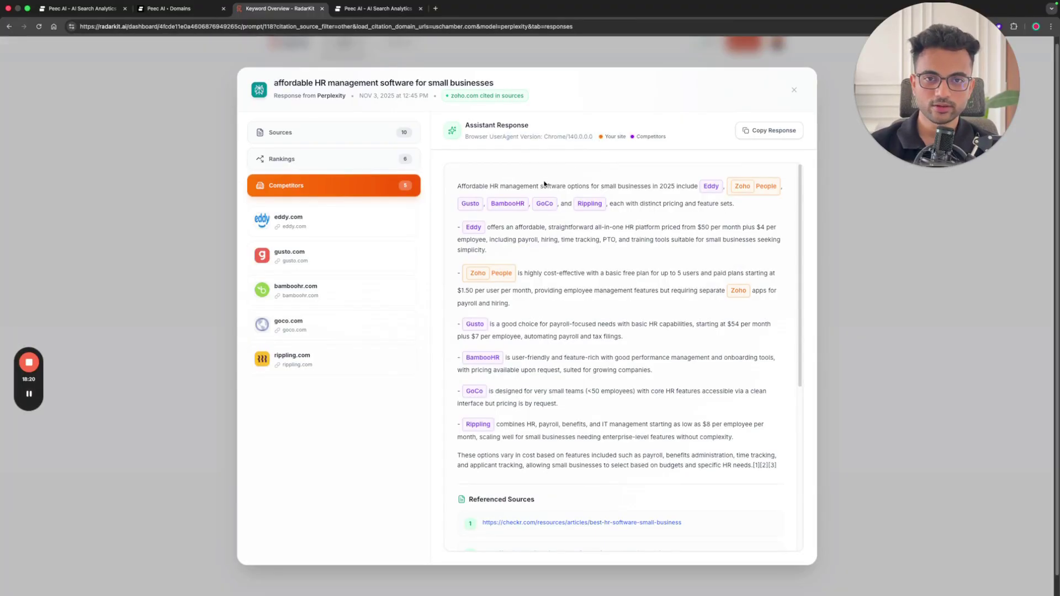
scroll(531, 232, down, 5)
scroll(547, 303, up, 5)
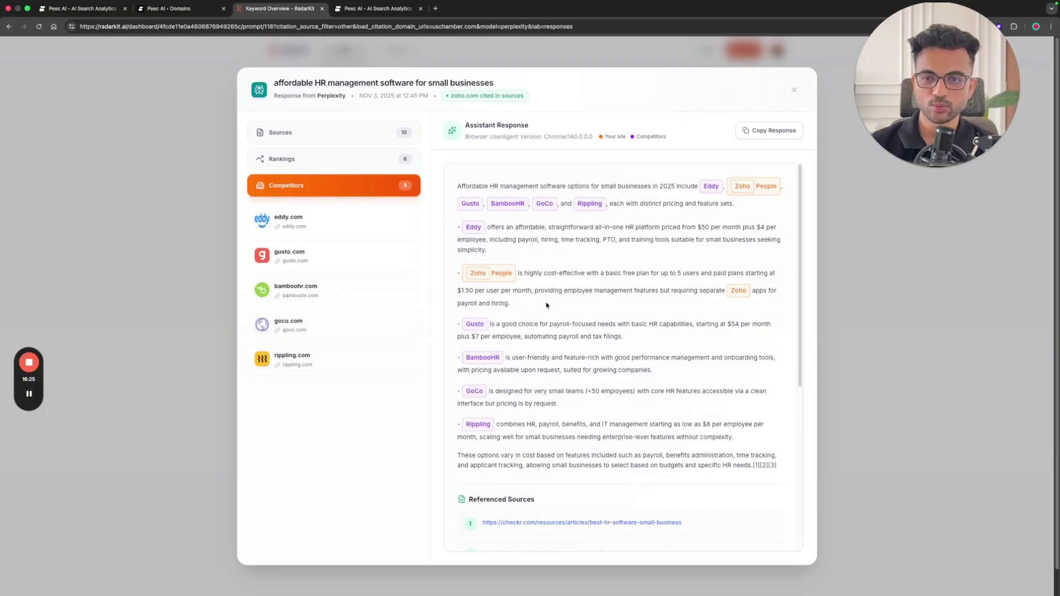
drag(457, 187, 525, 325)
Step: Switch to Peec AI and open the analytics for "affordable HR management software for small businesses", checking the prompt wording in RadarKit
key(ctrl+shift+Tab)
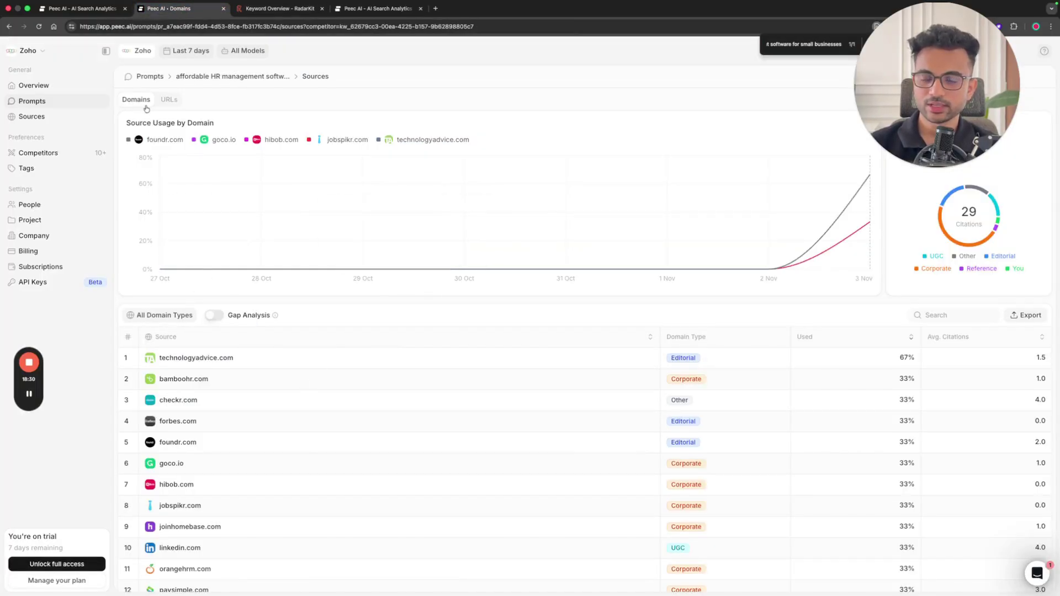
click(167, 317)
click(33, 101)
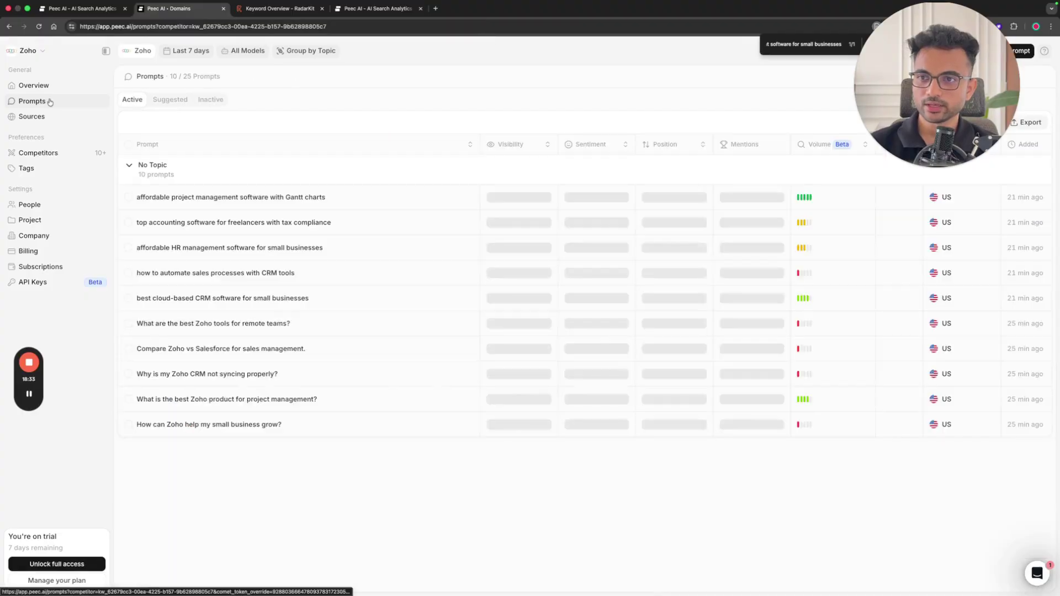
click(270, 13)
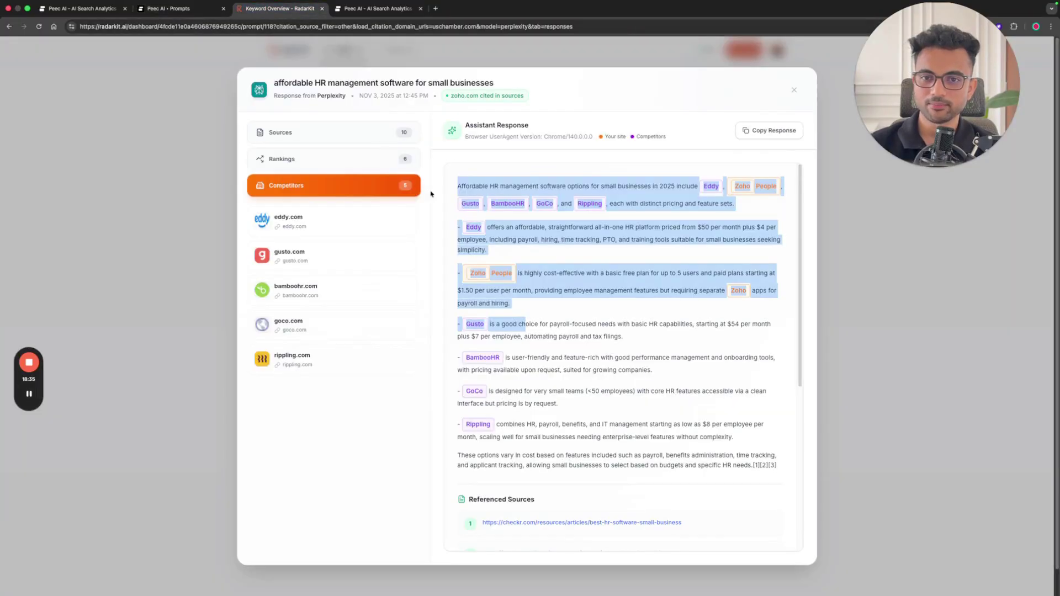
triple_click(354, 83)
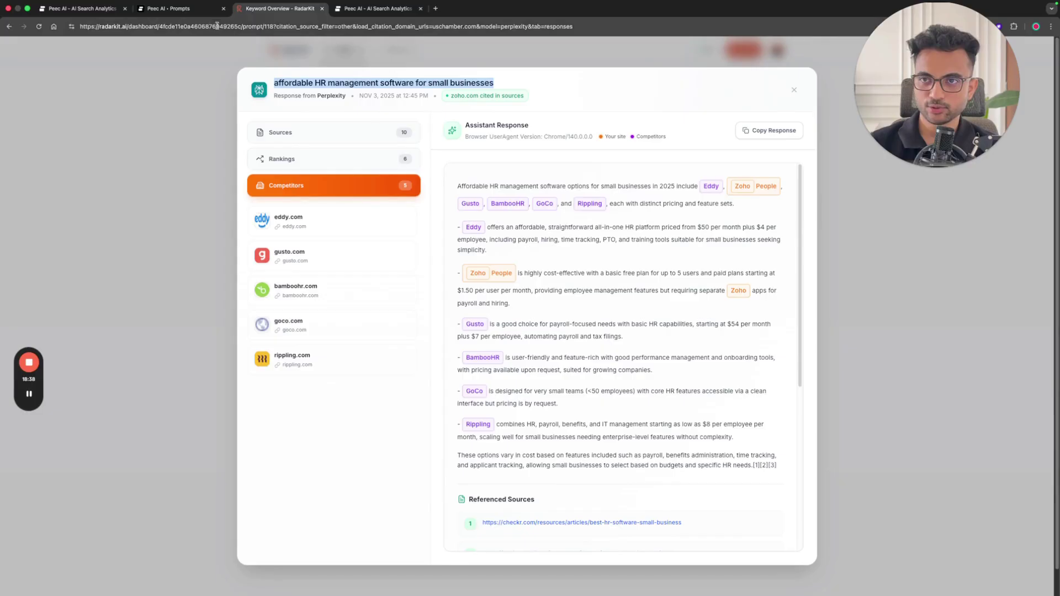
click(176, 8)
click(280, 248)
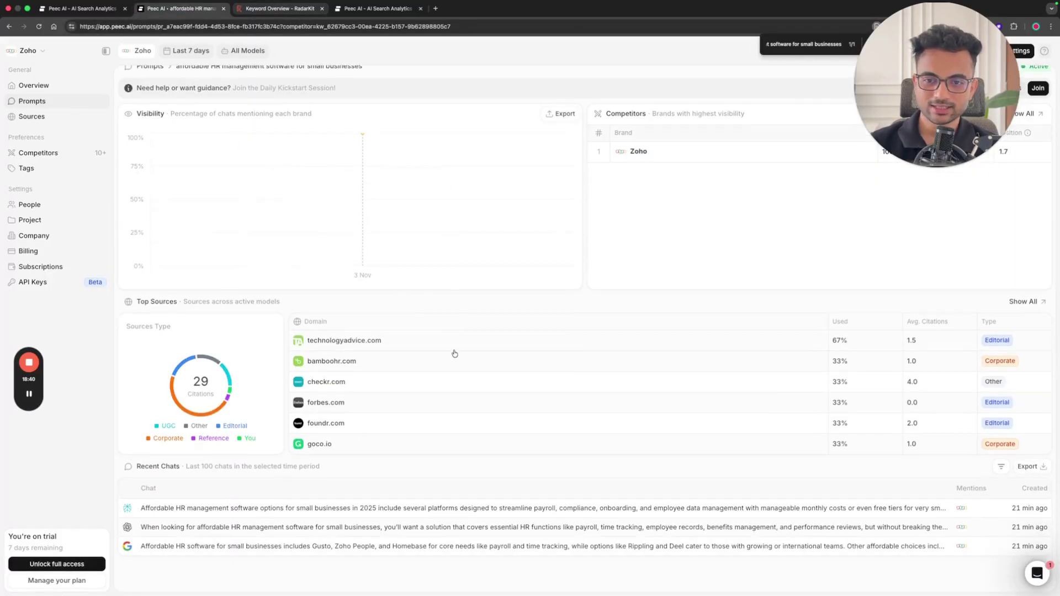
Step: Return to RadarKit, close the response and examine the Web Search Performed data in the prompt's Perplexity overview
click(257, 9)
key(Escape)
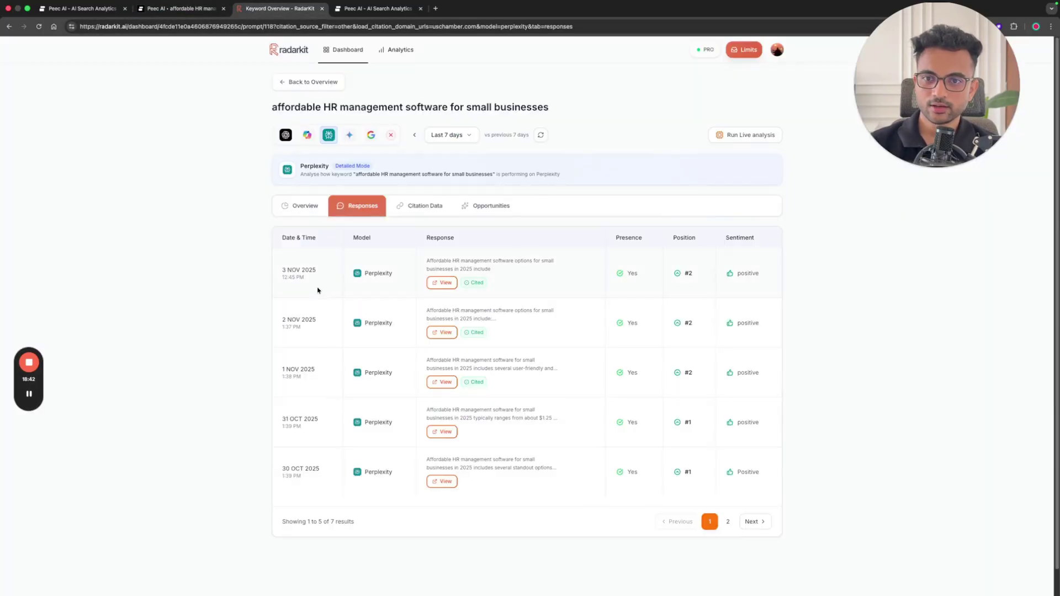
click(299, 214)
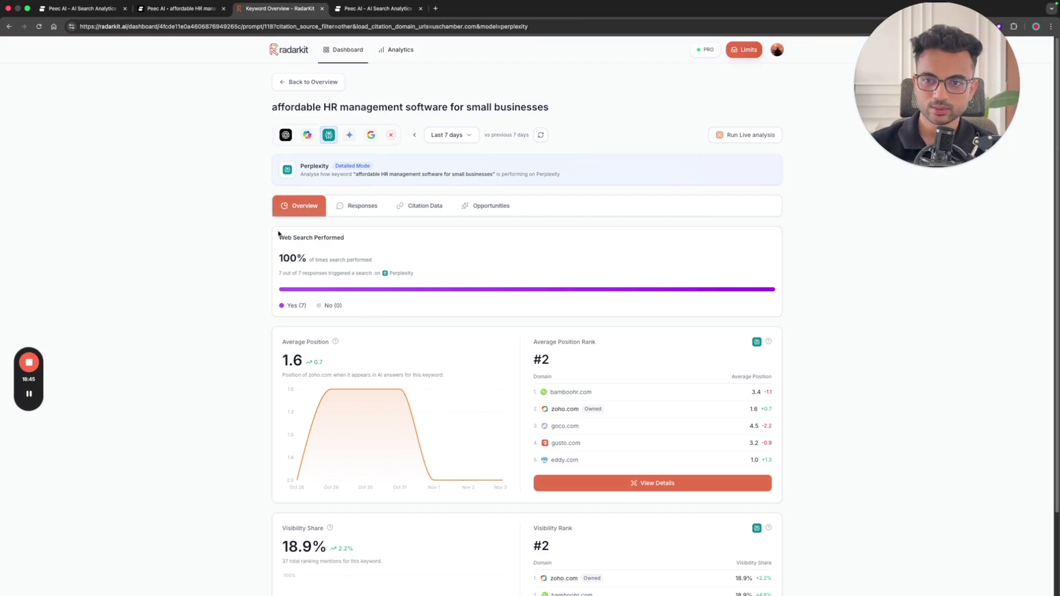
drag(284, 237, 359, 248)
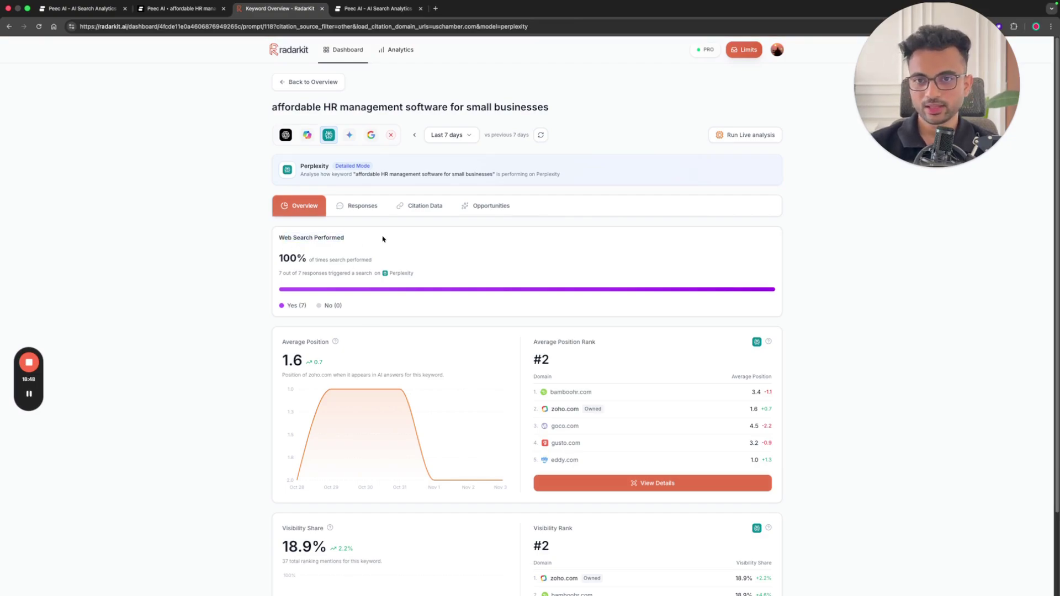
drag(383, 239, 280, 236)
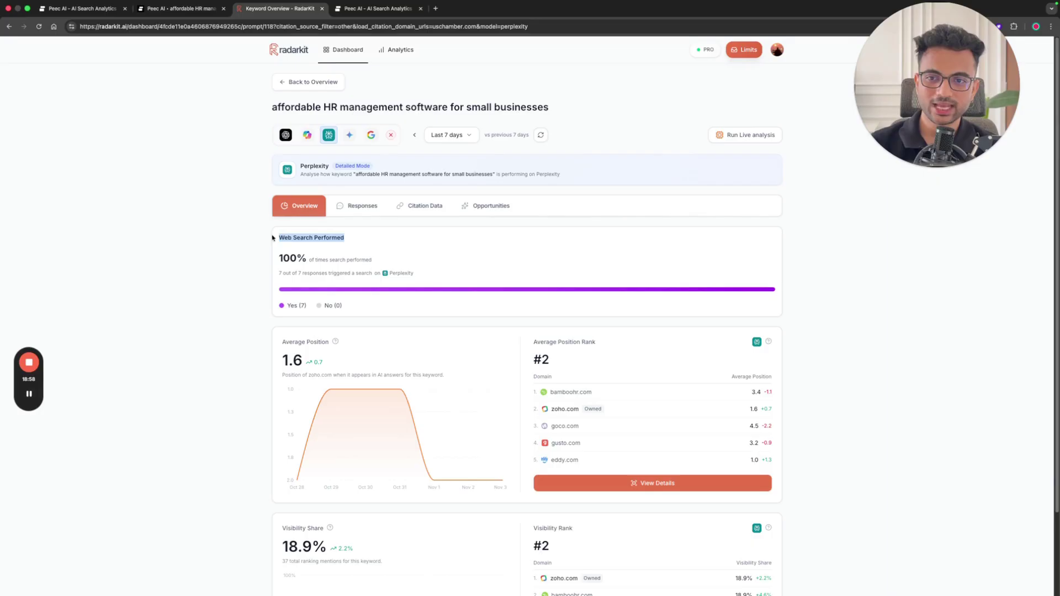
drag(272, 237, 381, 286)
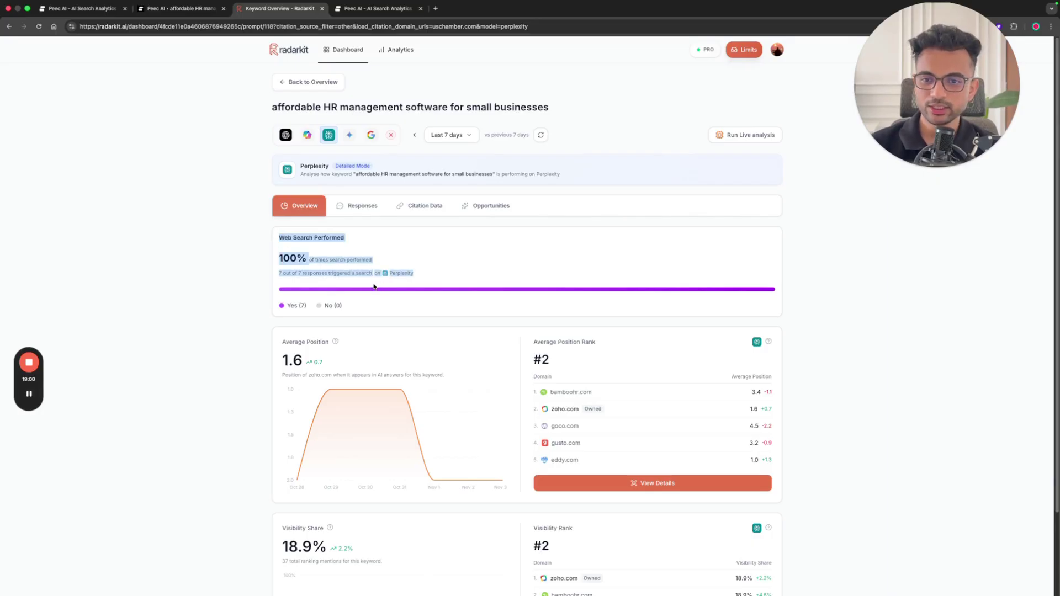
click(281, 241)
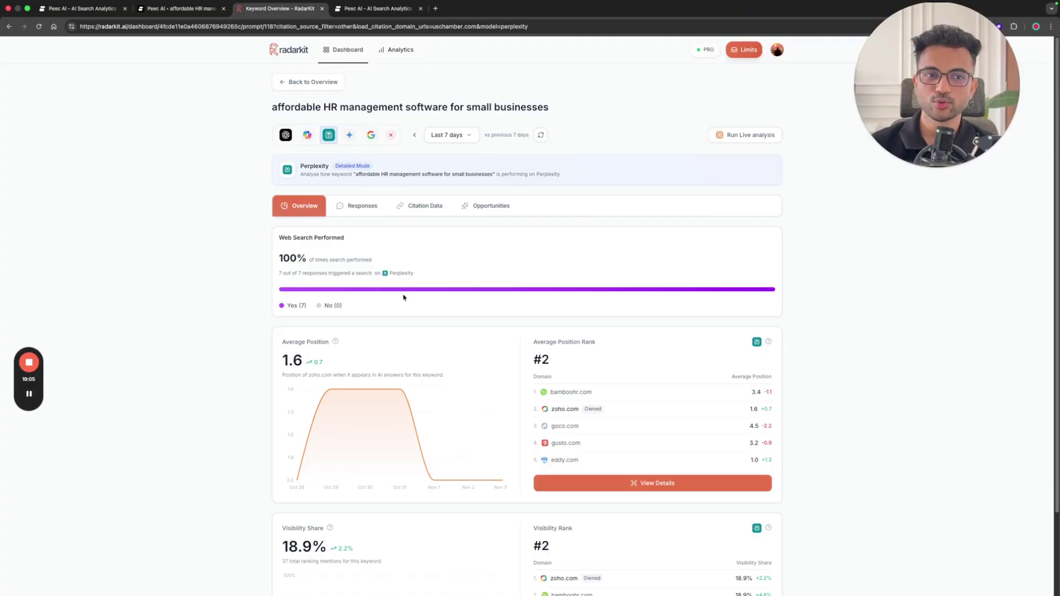
Step: Check the prompt's Perplexity citation data in RadarKit and reopen the 3 Nov 2025 response from the response list
click(360, 206)
click(425, 206)
scroll(578, 430, down, 4)
scroll(607, 411, up, 2)
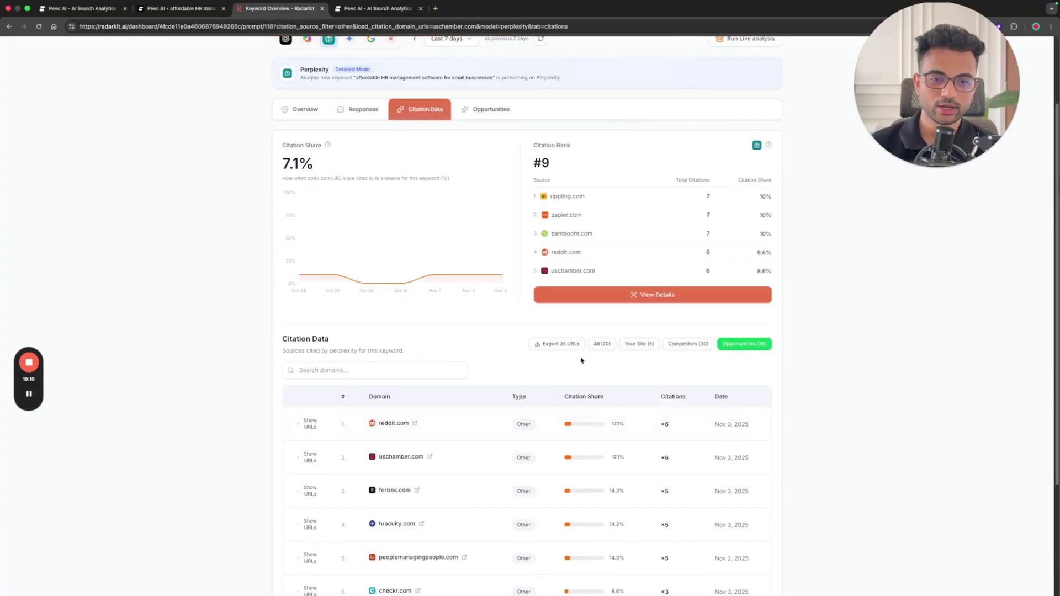
click(362, 110)
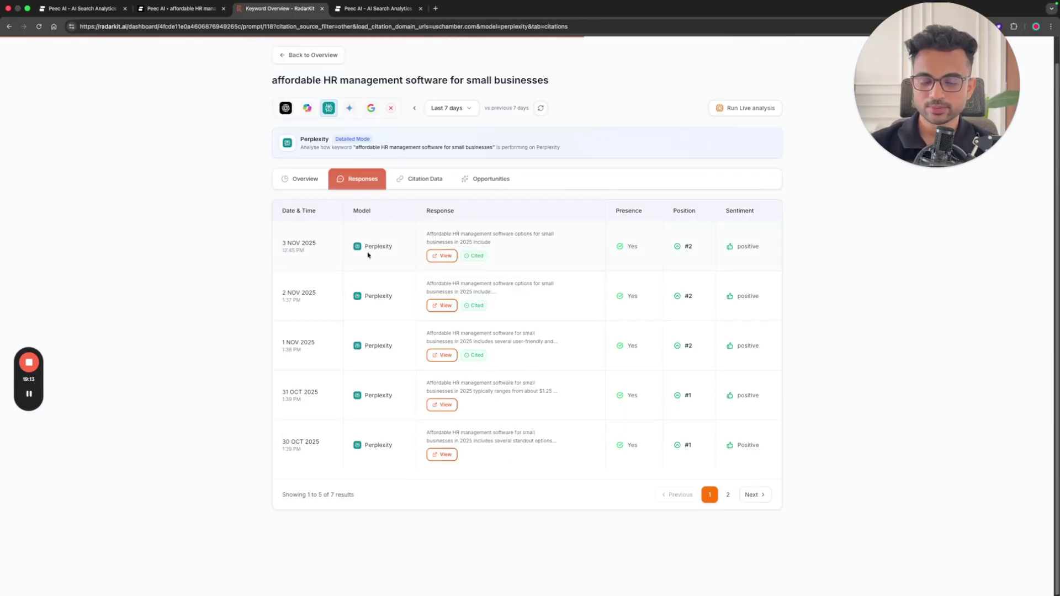
click(442, 256)
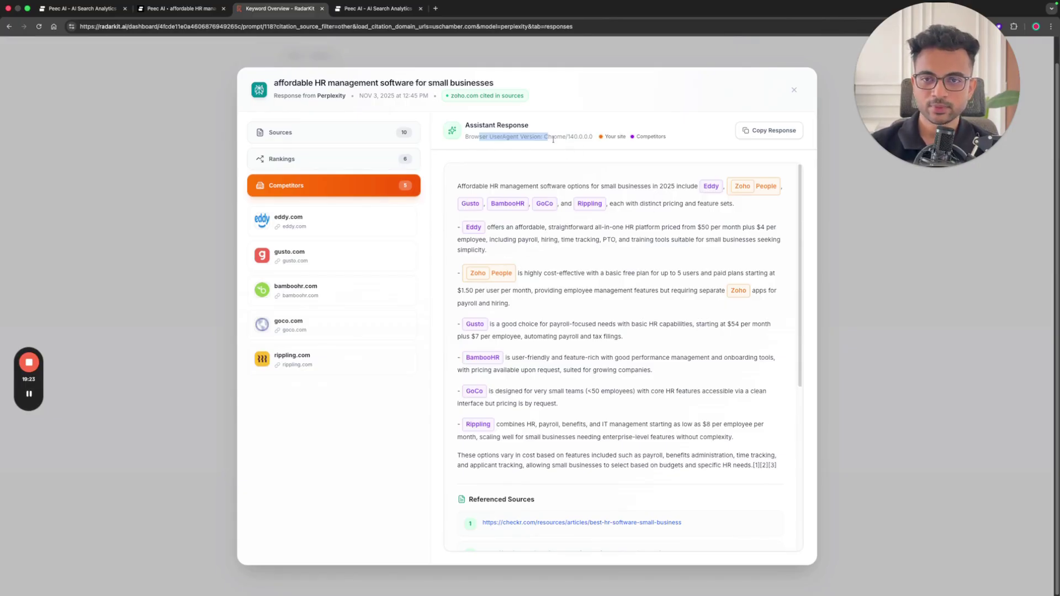
Step: Switch to Peec AI, open the prompt's recent Perplexity chat and read the full answer down to its feature comparison table
click(181, 9)
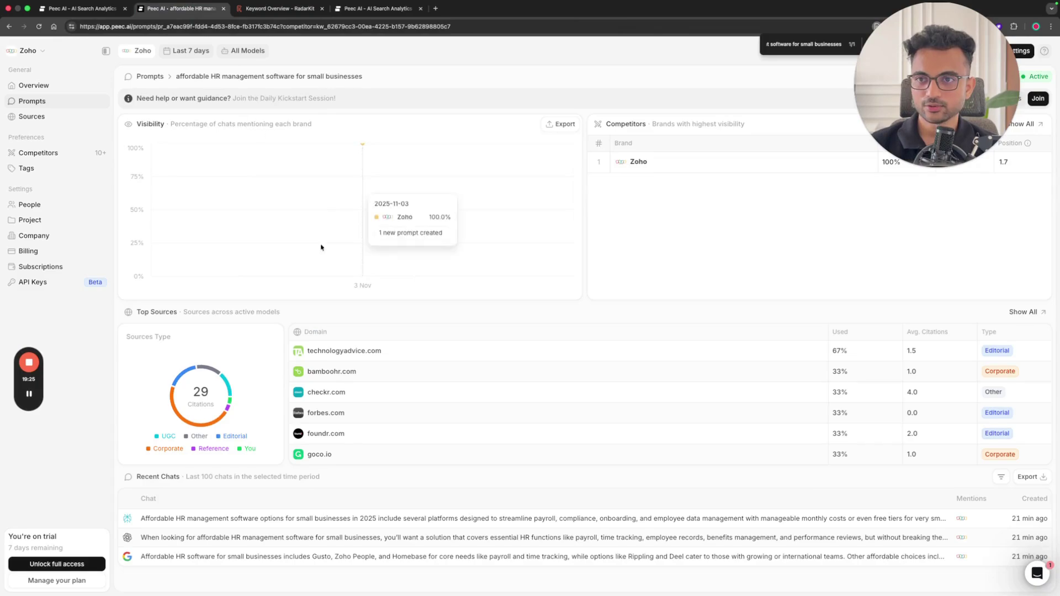
scroll(315, 475, down, 1)
click(277, 507)
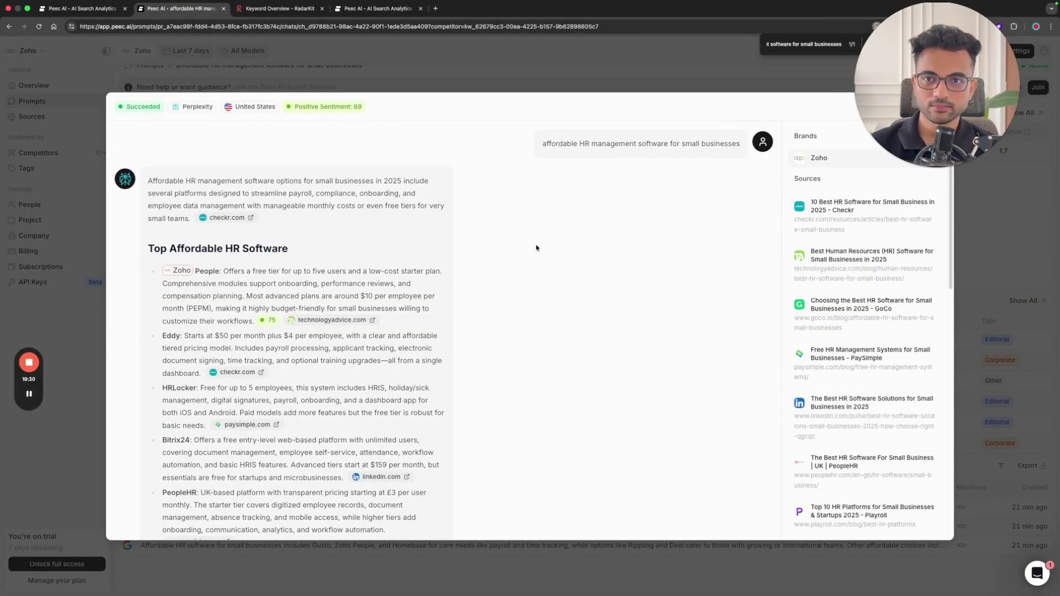
drag(148, 180, 321, 193)
click(336, 204)
scroll(336, 204, down, 2)
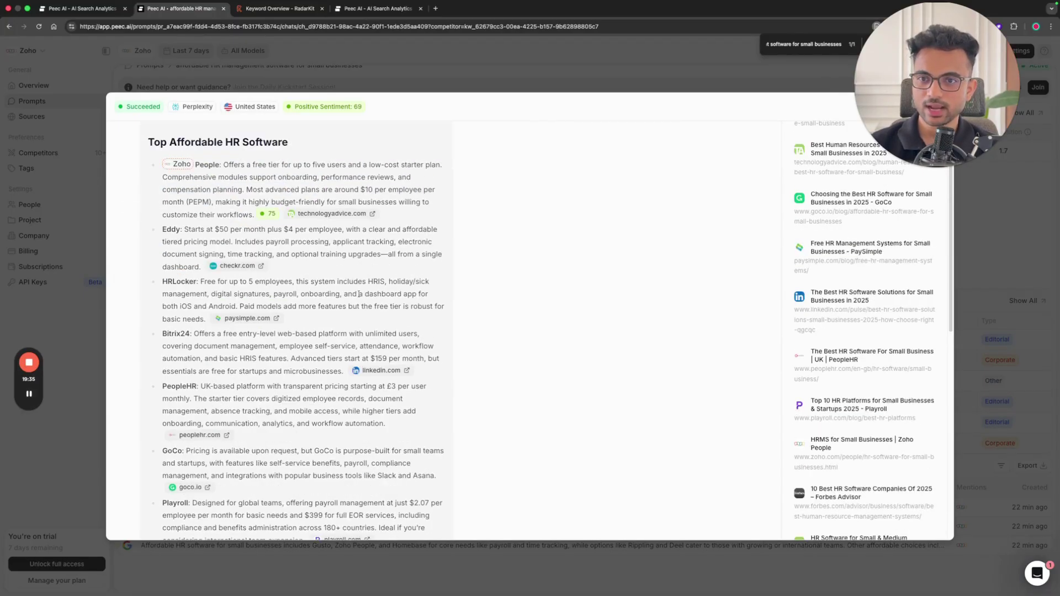
scroll(359, 294, down, 9)
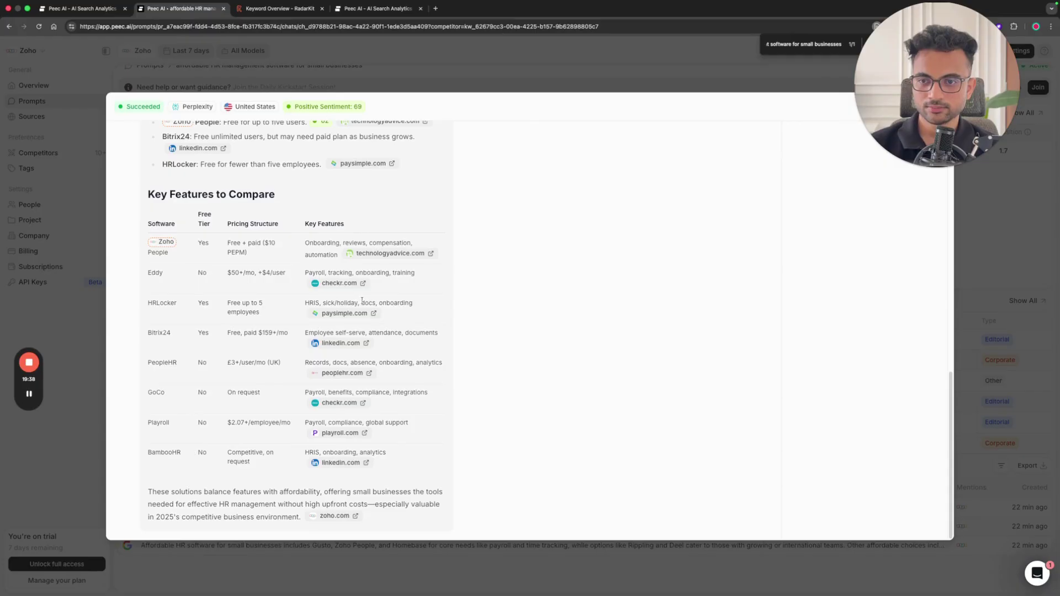
scroll(362, 301, up, 10)
Step: Return to RadarKit and reread the 3 Nov 2025 Perplexity response to compare its recommended HR tools with Peec AI's answer
key(ctrl+Tab)
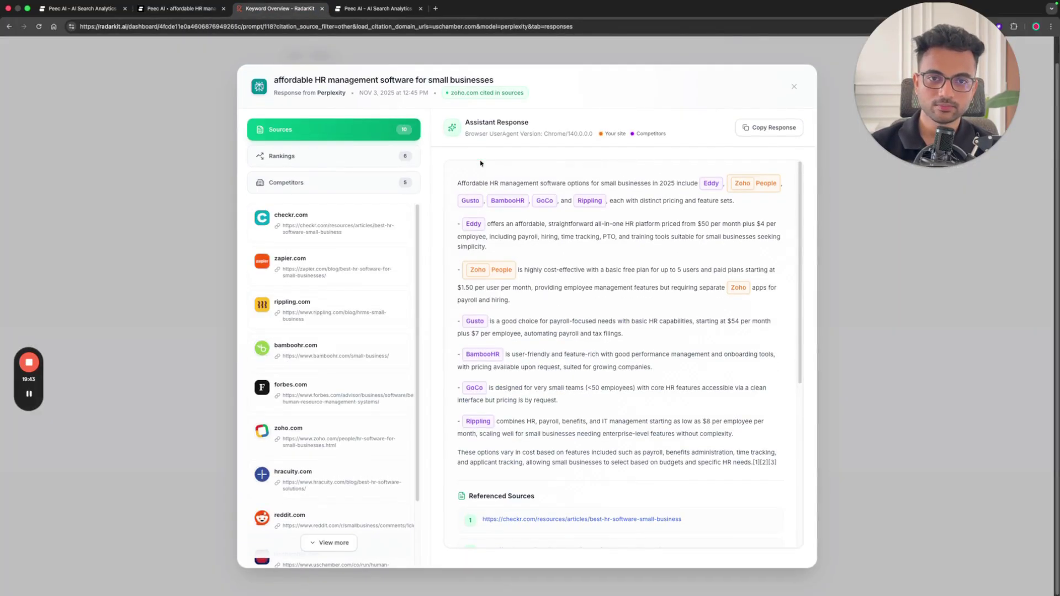
scroll(605, 308, down, 5)
scroll(606, 308, up, 5)
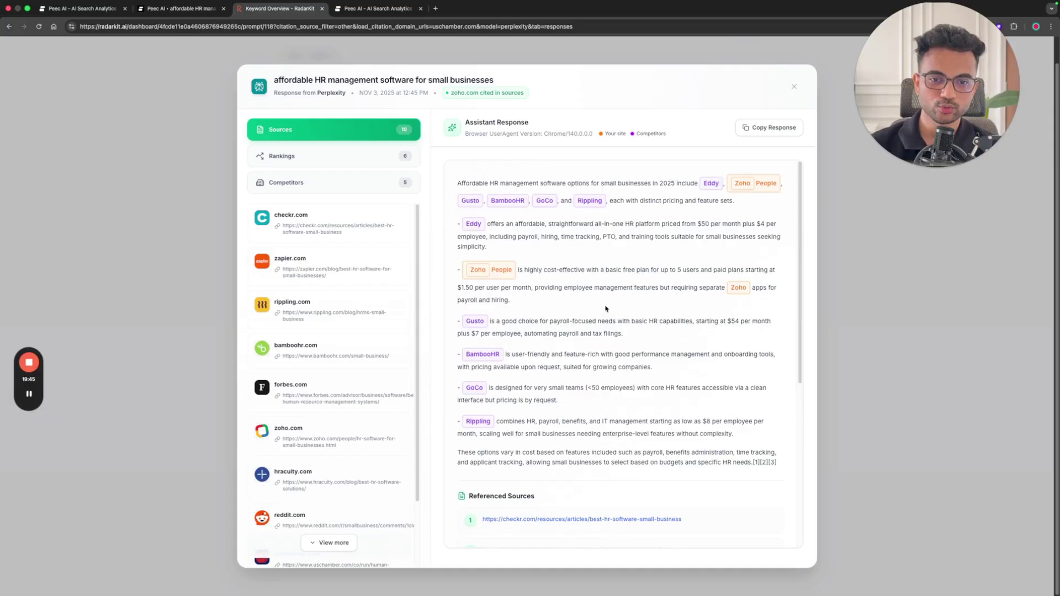
triple_click(473, 223)
click(644, 448)
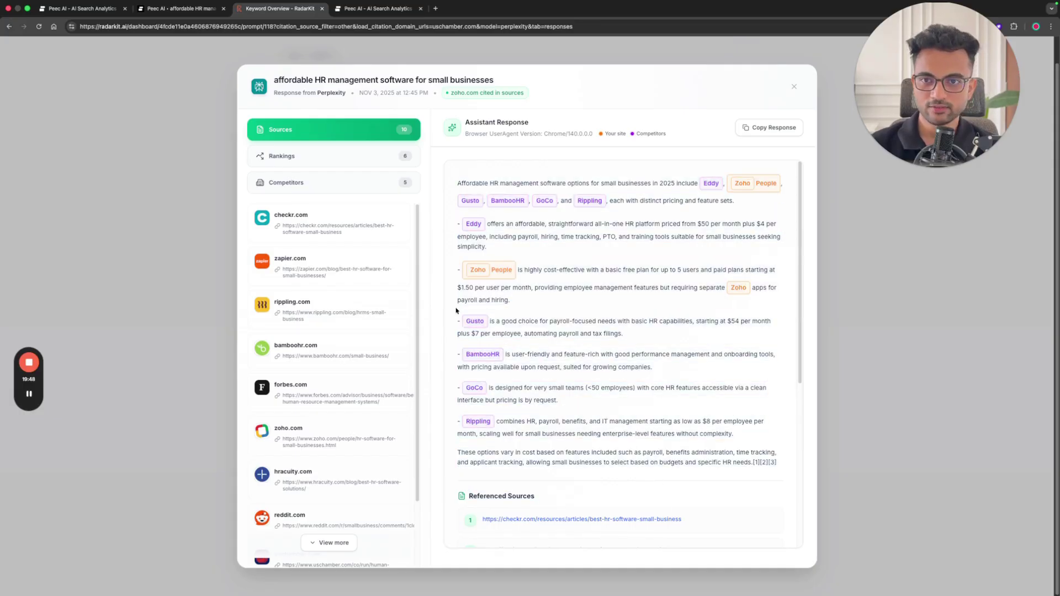
Step: Close the RadarKit response and review Peec AI's Perplexity chat again, reopening it to inspect its brands and sources
click(153, 236)
key(ctrl+shift+Tab)
scroll(272, 261, down, 8)
scroll(272, 276, up, 8)
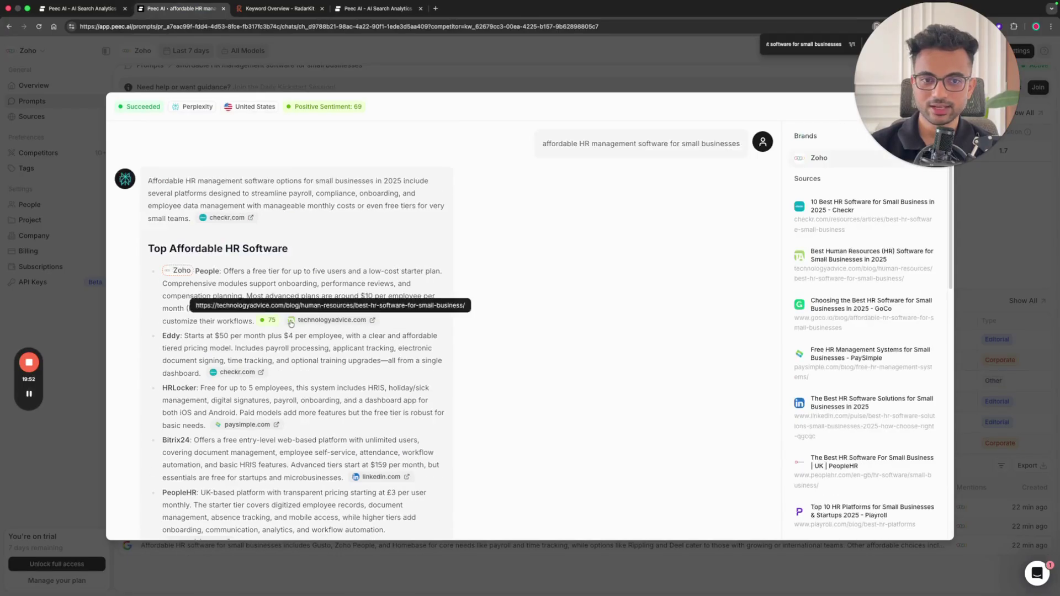
click(31, 234)
click(335, 512)
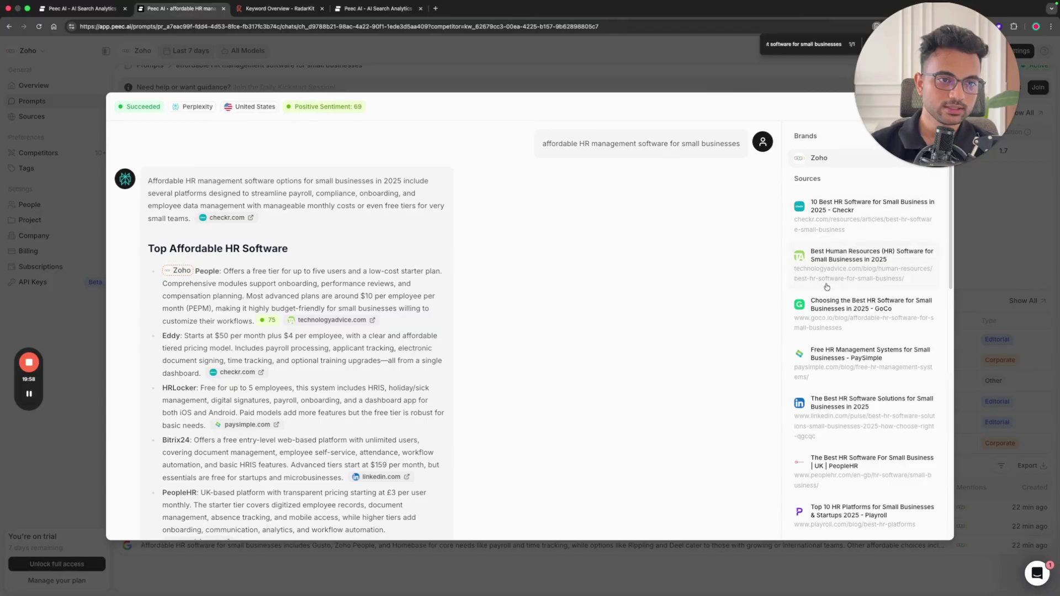
Step: Reopen RadarKit's 3 Nov 2025 Perplexity response, review its competitors and sources, and close it
click(279, 8)
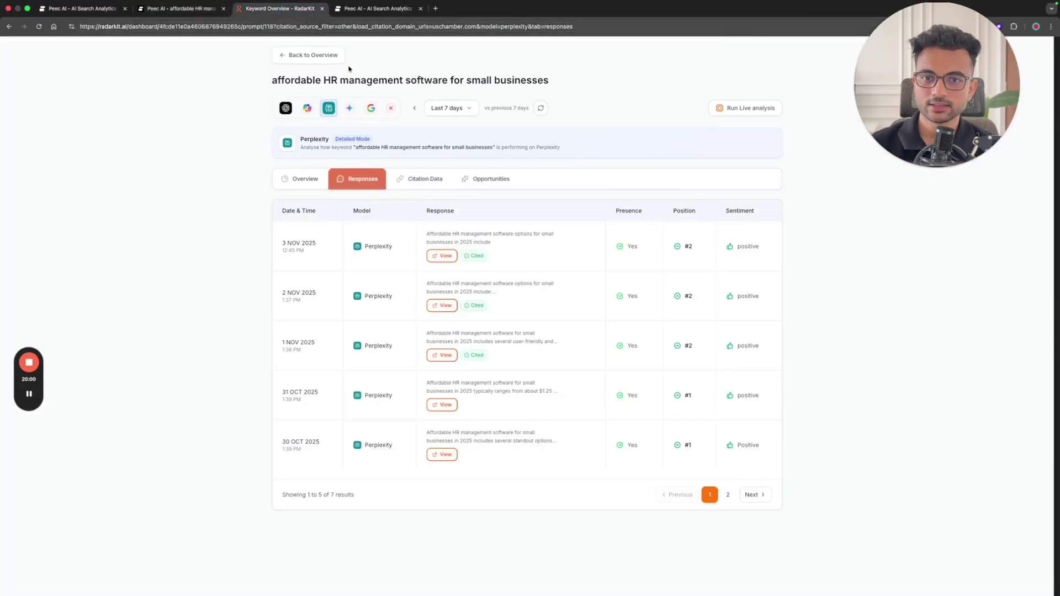
click(436, 259)
click(308, 182)
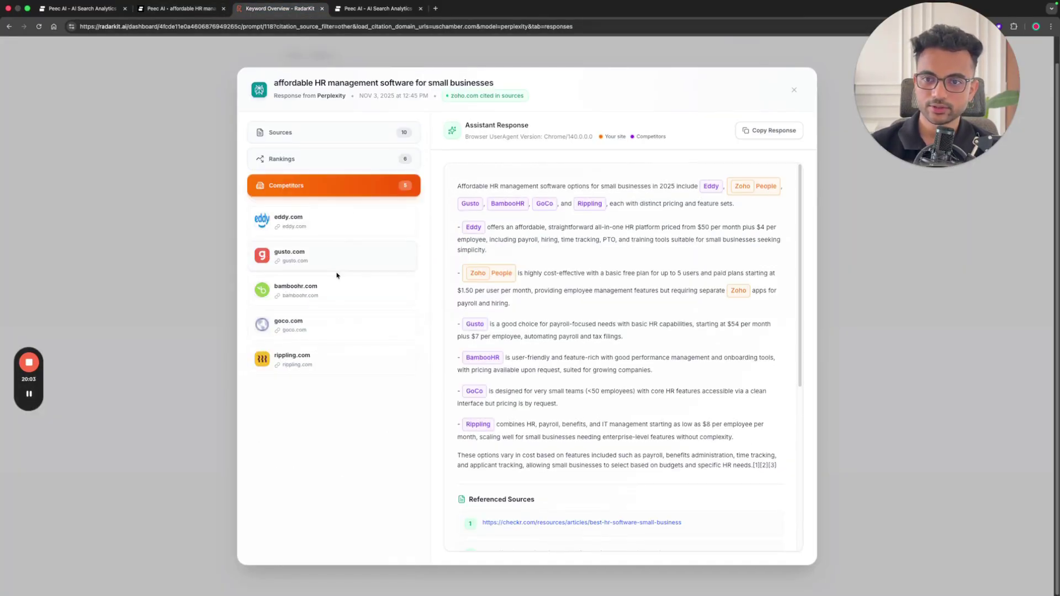
click(293, 135)
scroll(310, 260, down, 1)
scroll(312, 420, up, 1)
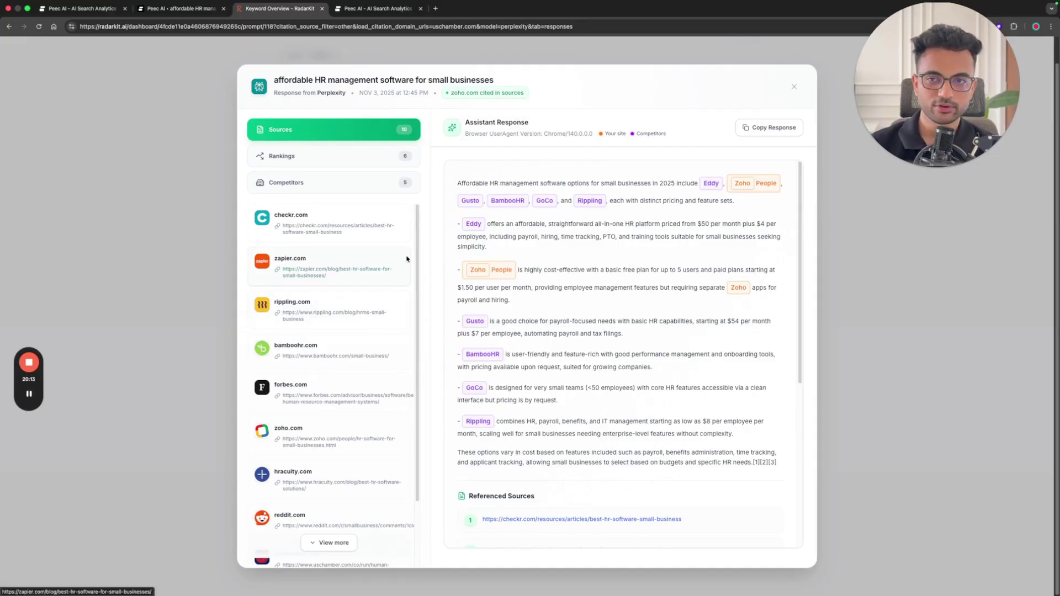
click(169, 273)
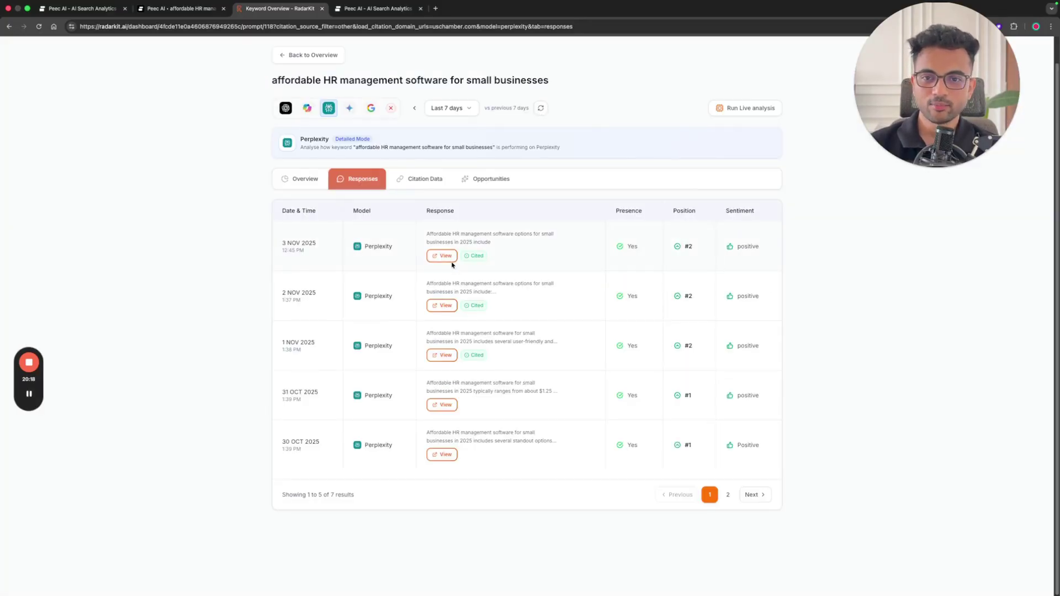
Step: Switch to Peec AI, close the chat and view the prompt's Perplexity sources grouped by domain
click(182, 9)
click(88, 203)
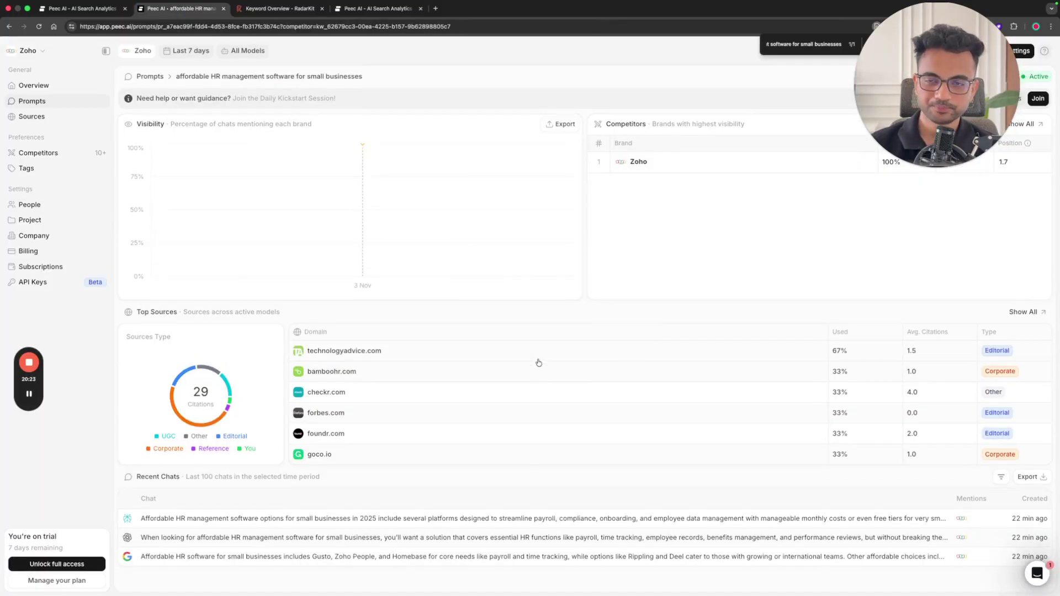
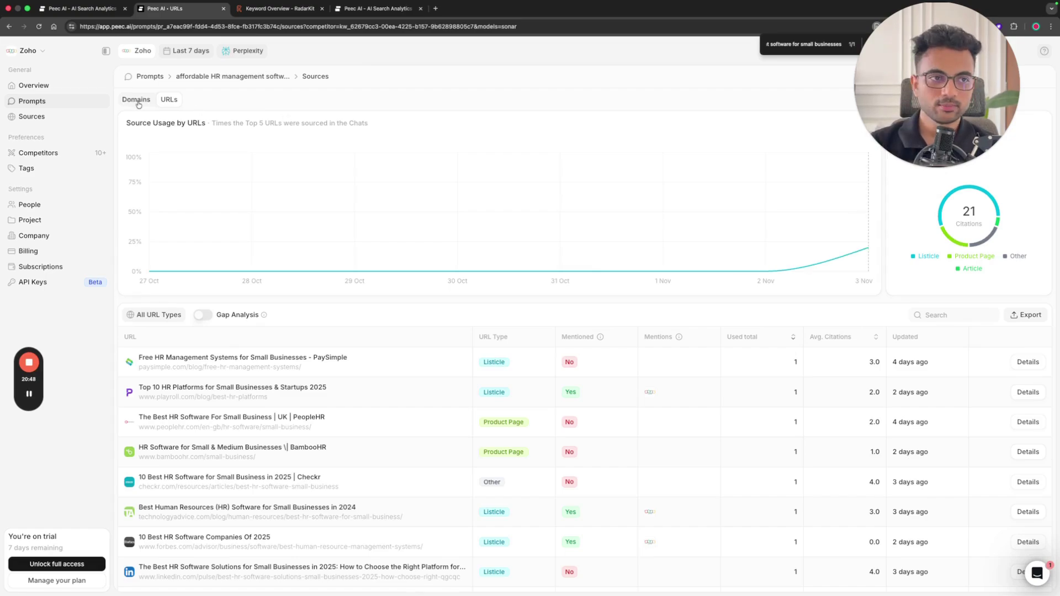
click(138, 104)
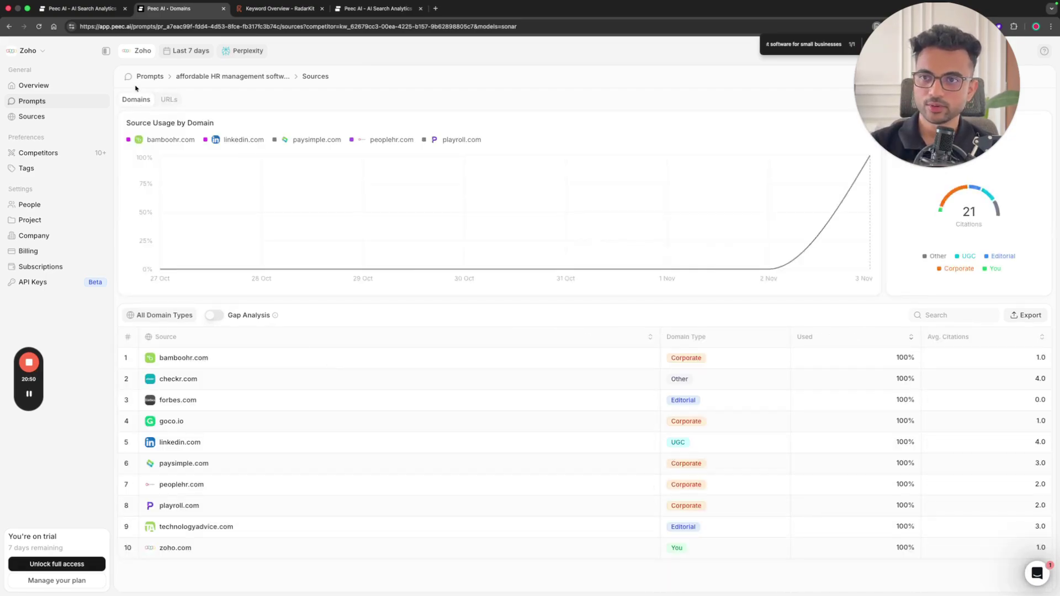
Step: Reopen "affordable HR management software for small businesses" from the prompt list, filter it to Perplexity and open its recent chat
click(148, 76)
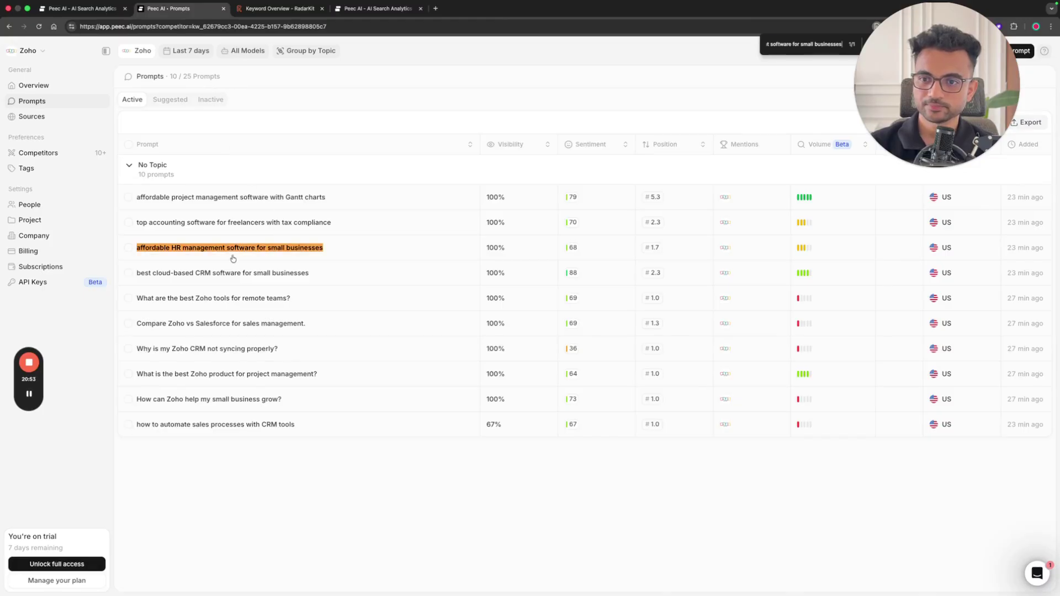
click(245, 254)
click(247, 51)
click(246, 108)
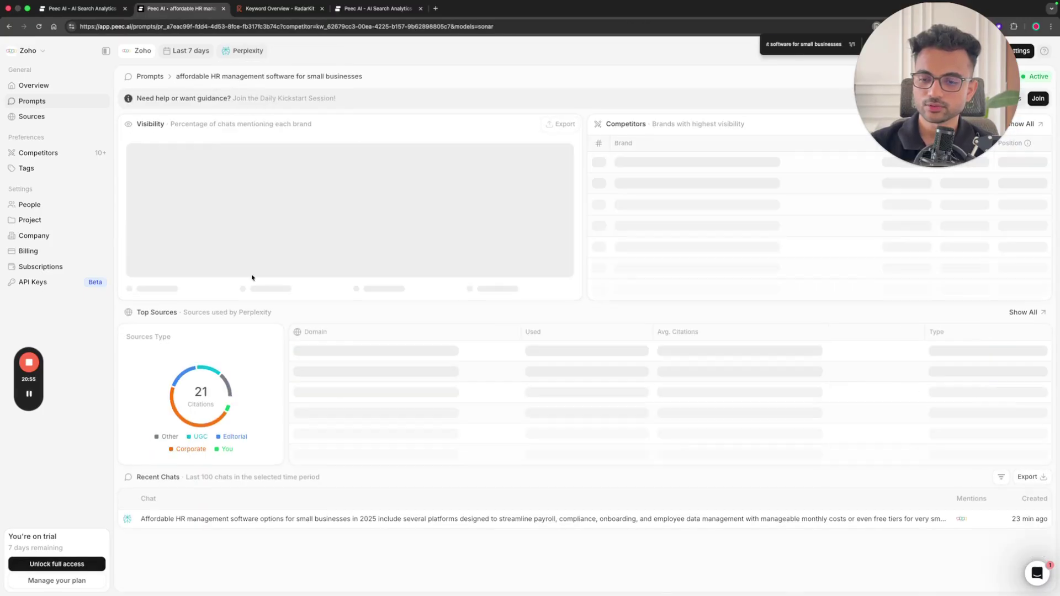
click(242, 525)
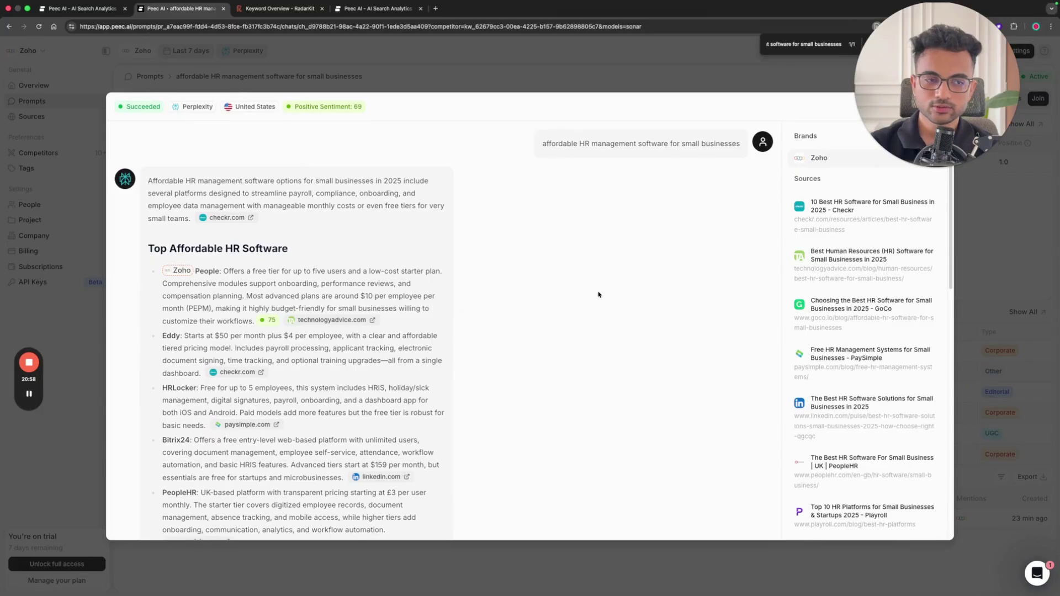
Step: Close the chat, show all the prompt's Perplexity sources and compare the domain and URL views with RadarKit's citation data
click(59, 151)
click(1023, 311)
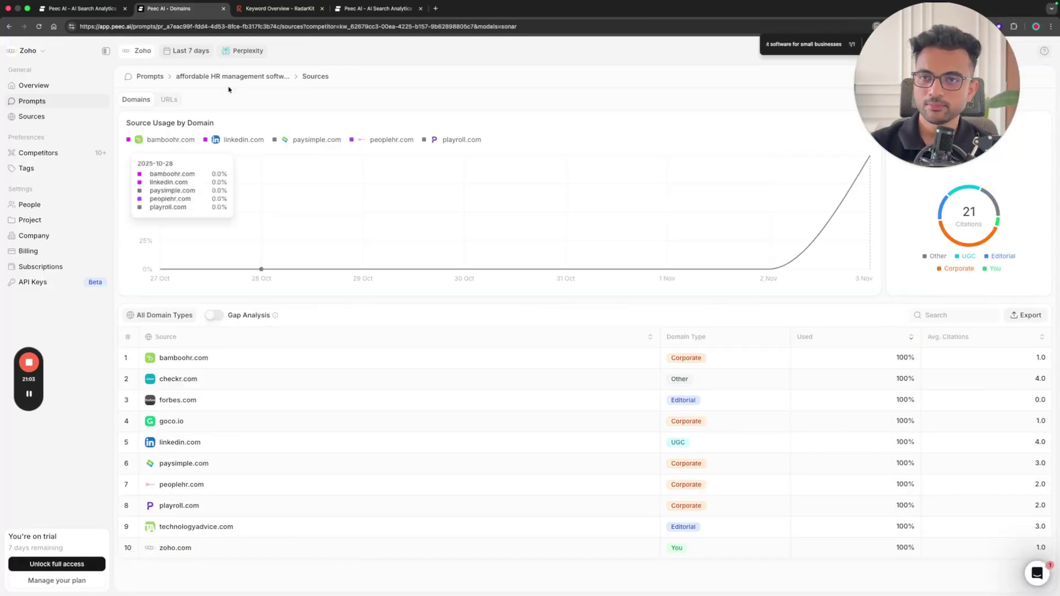
click(260, 10)
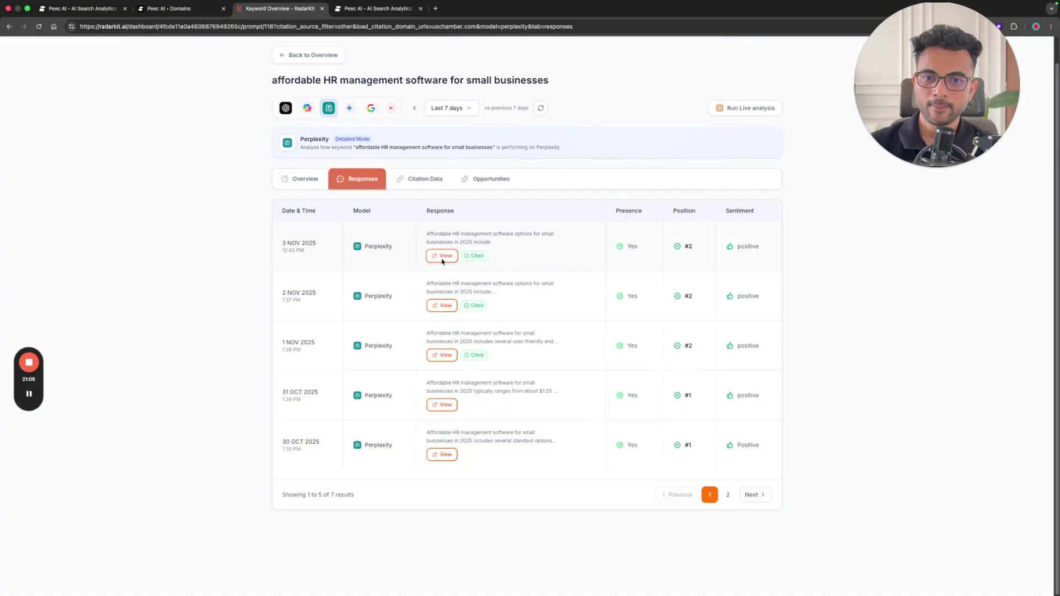
click(421, 180)
click(167, 8)
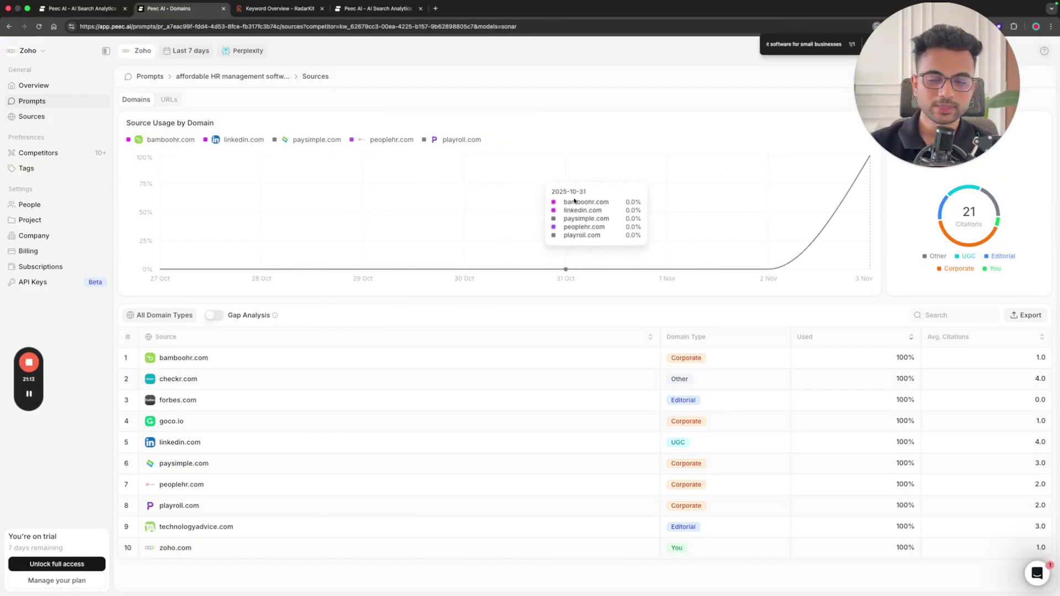
click(169, 99)
click(136, 100)
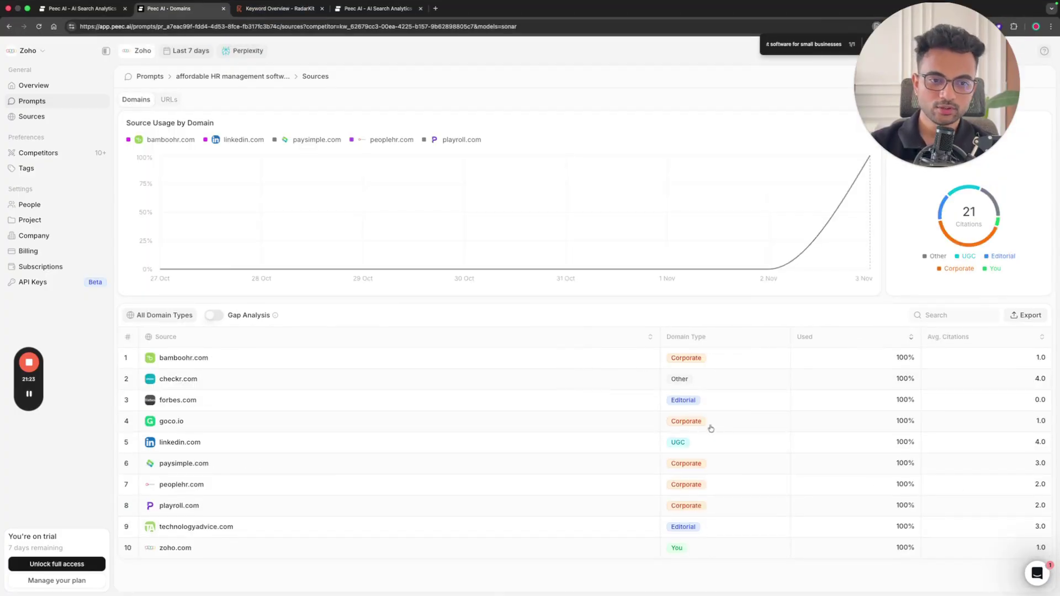
Step: Examine zoho.com's Citation Share in RadarKit and compare it with Peec AI's Source Usage by Domain chart
click(280, 9)
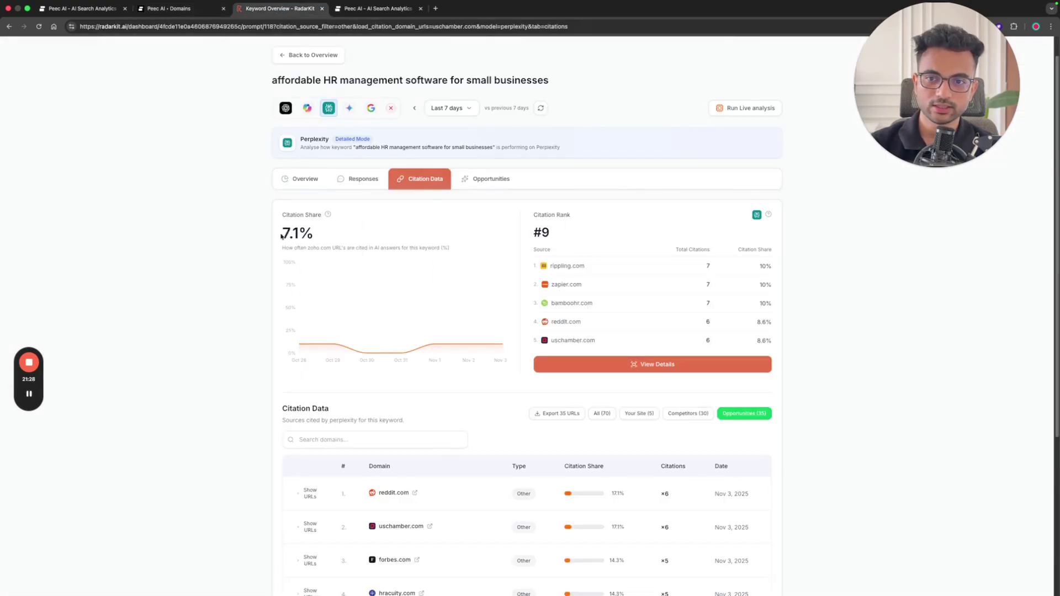
drag(281, 236, 355, 249)
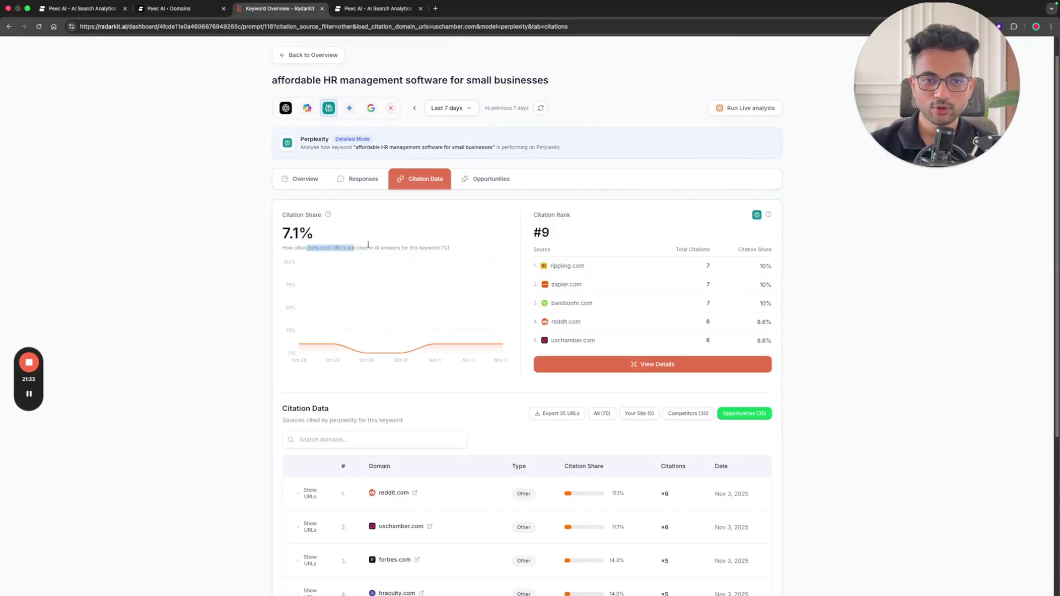
drag(312, 233, 281, 234)
click(169, 8)
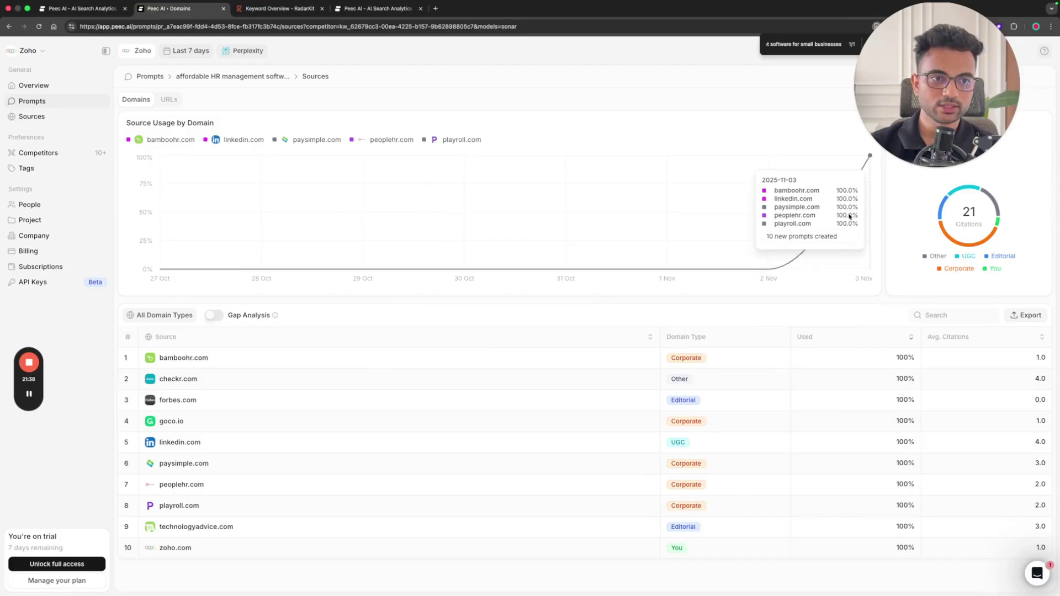
click(280, 8)
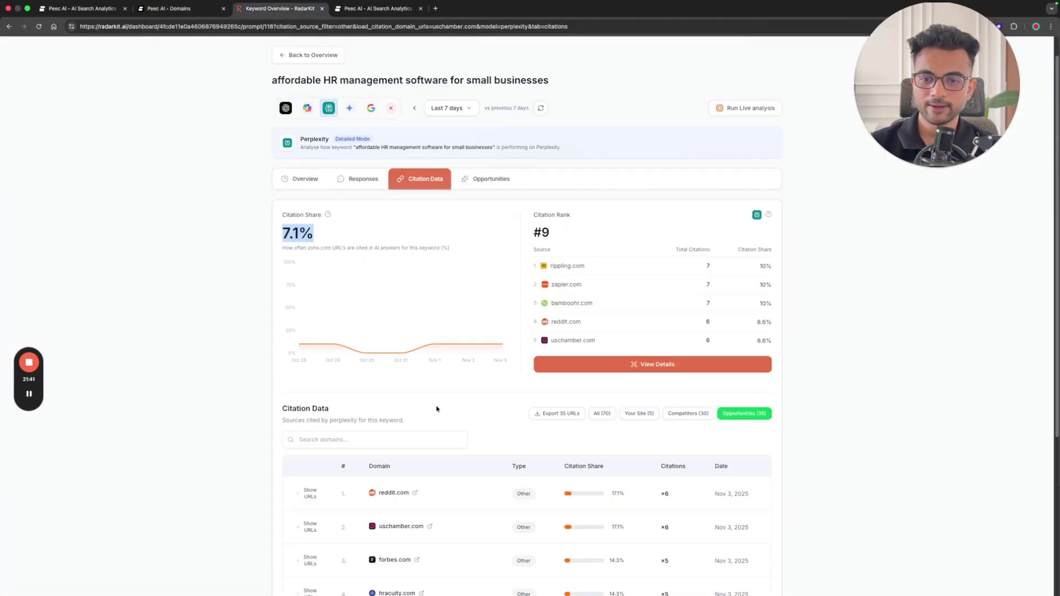
Step: Show all cited domains in RadarKit's Citation Data table and compare them with Peec AI's domain list
scroll(435, 424, down, 5)
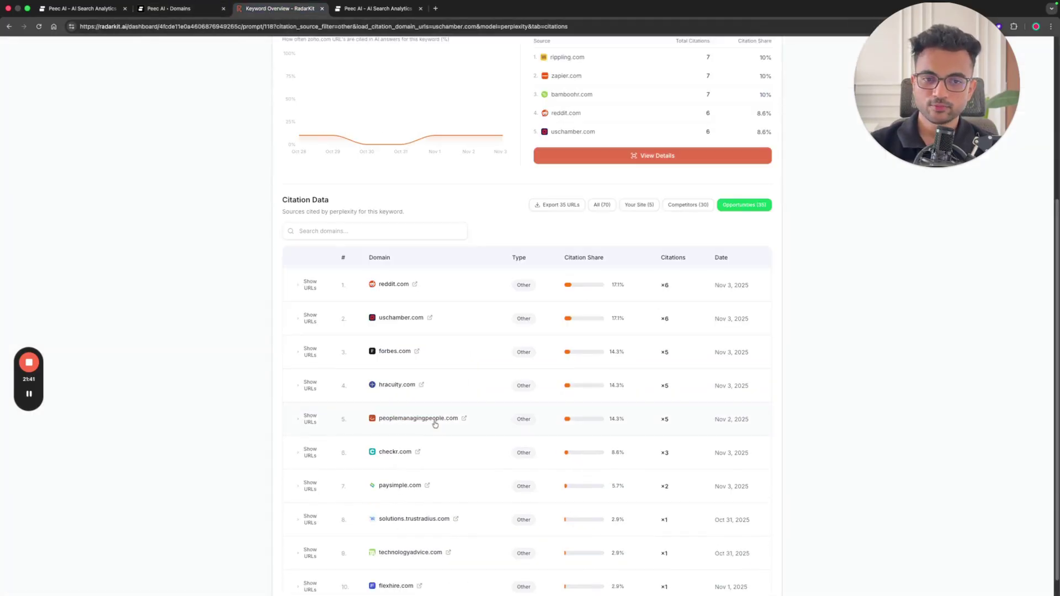
click(599, 208)
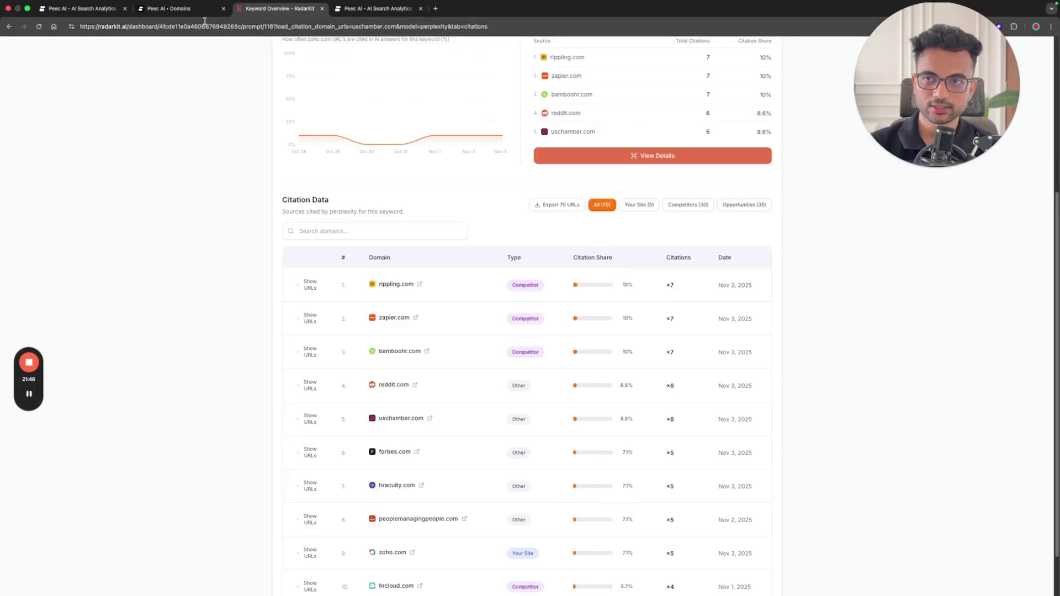
click(171, 9)
scroll(374, 383, down, 1)
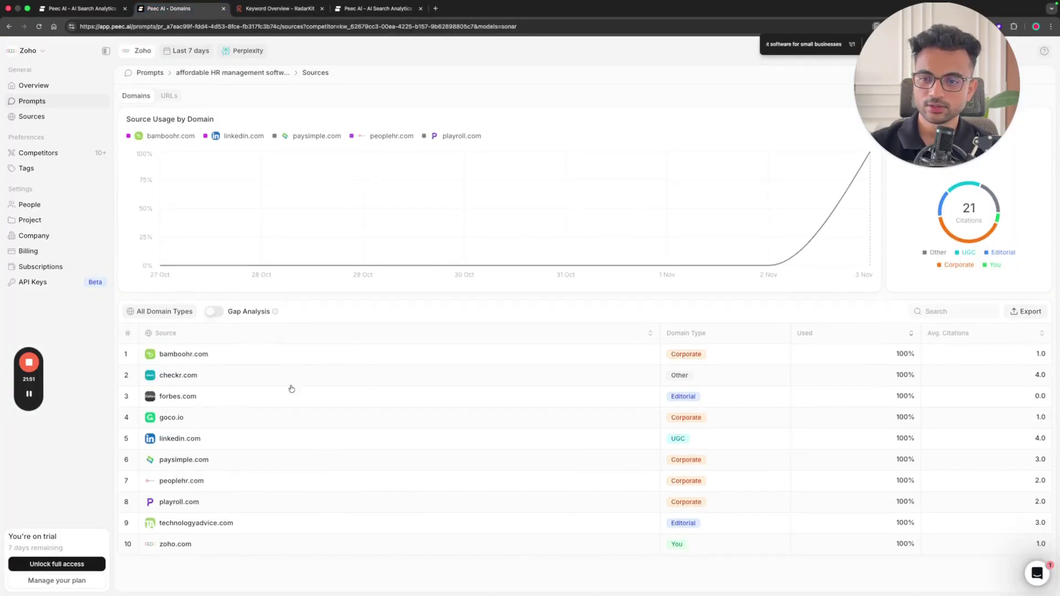
click(265, 8)
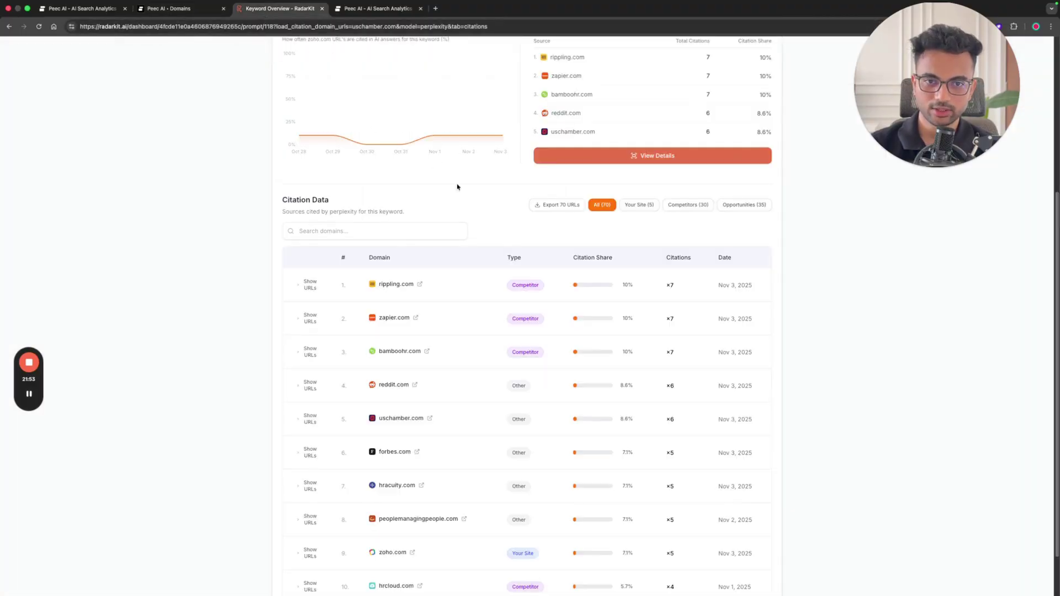
scroll(467, 376, up, 5)
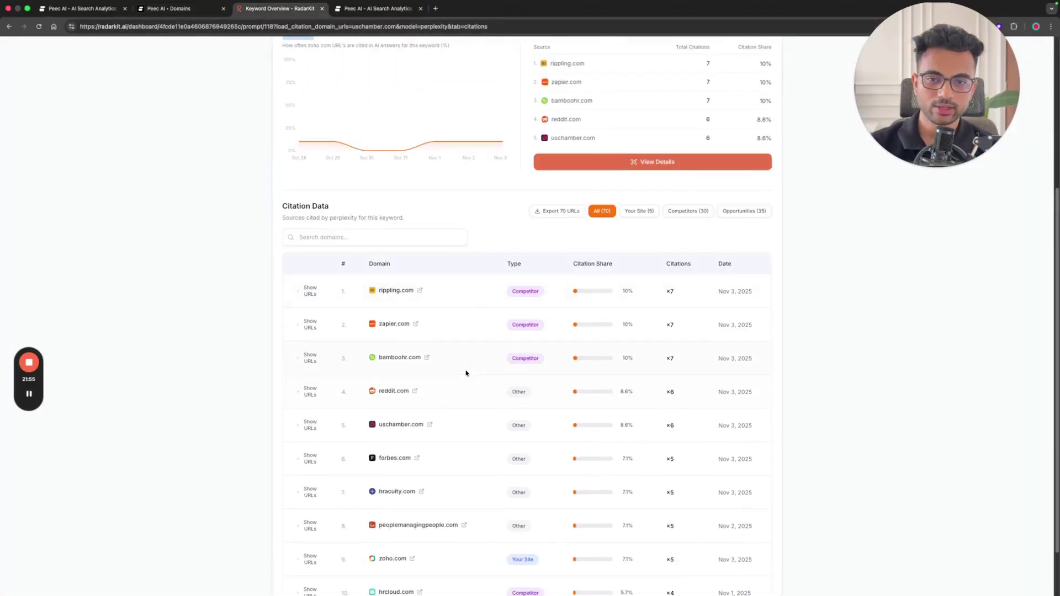
Step: Filter RadarKit's Citation Data by Your Site, Competitors and Opportunities in turn, and review the domains listed for each
scroll(553, 364, down, 5)
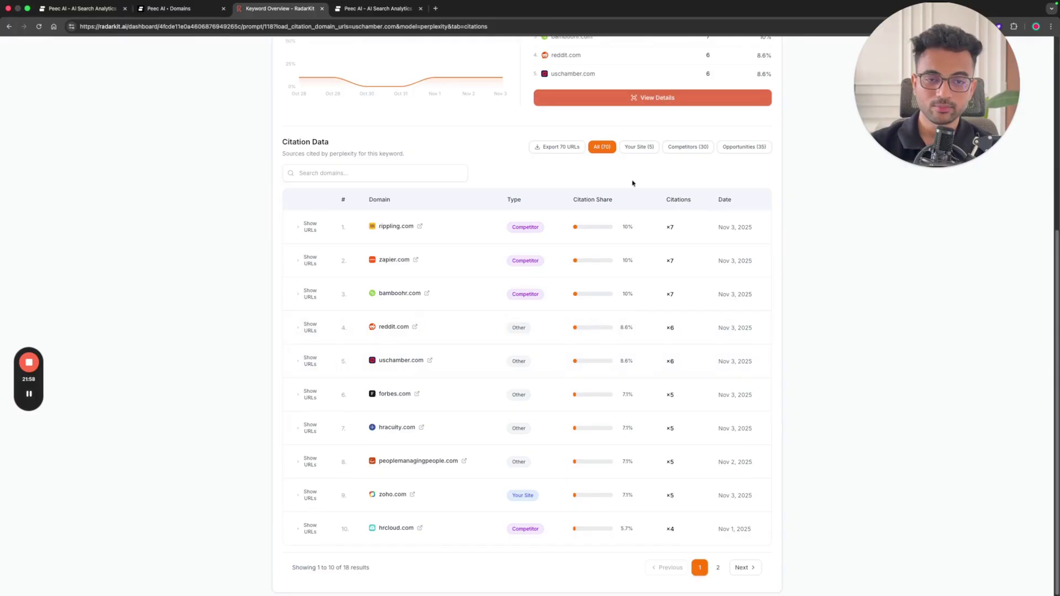
click(640, 146)
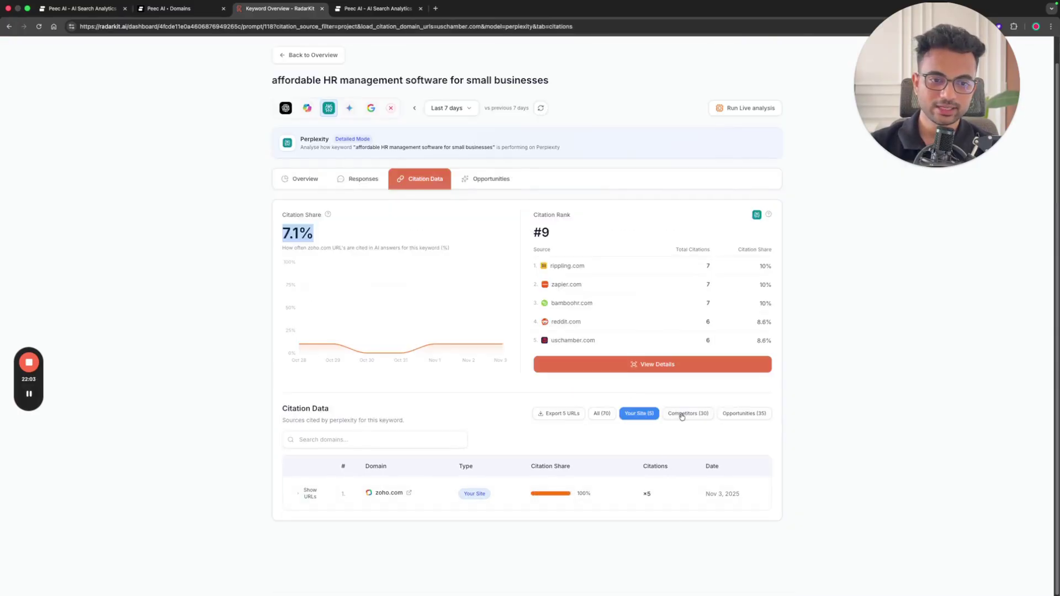
click(682, 415)
scroll(597, 451, down, 4)
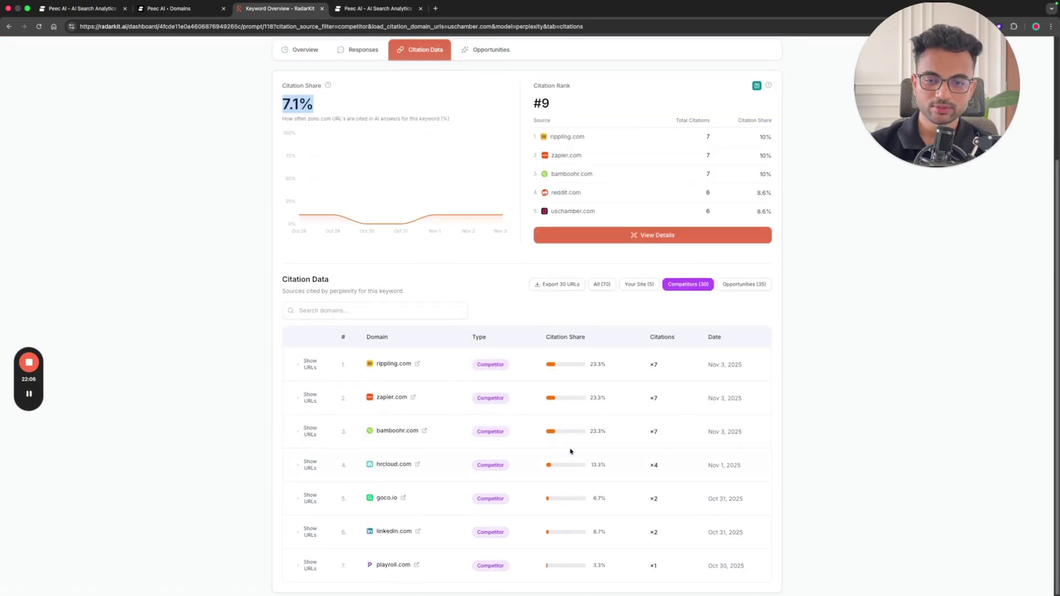
click(745, 285)
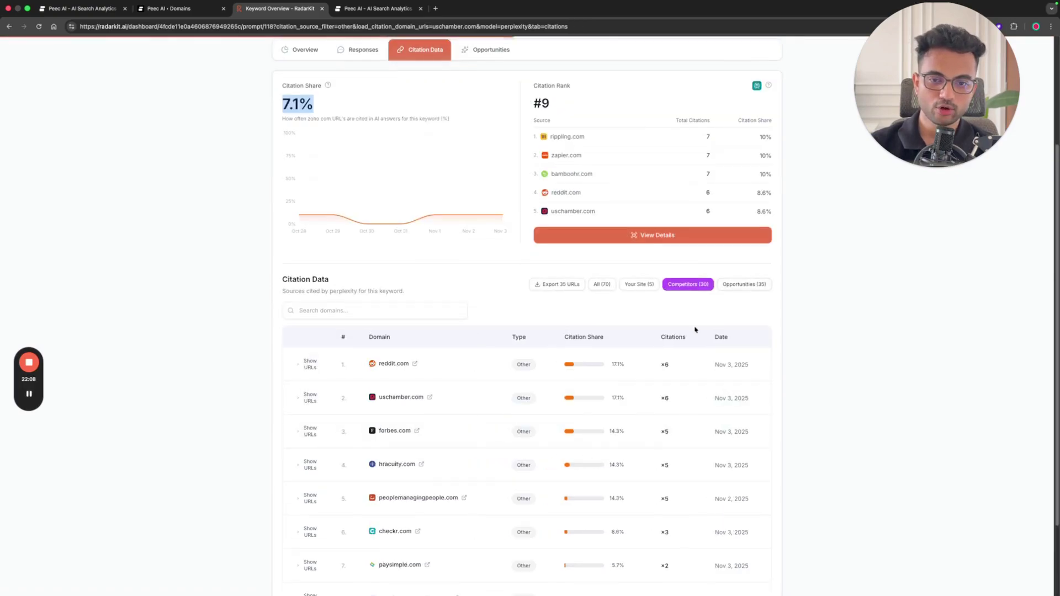
scroll(636, 376, down, 3)
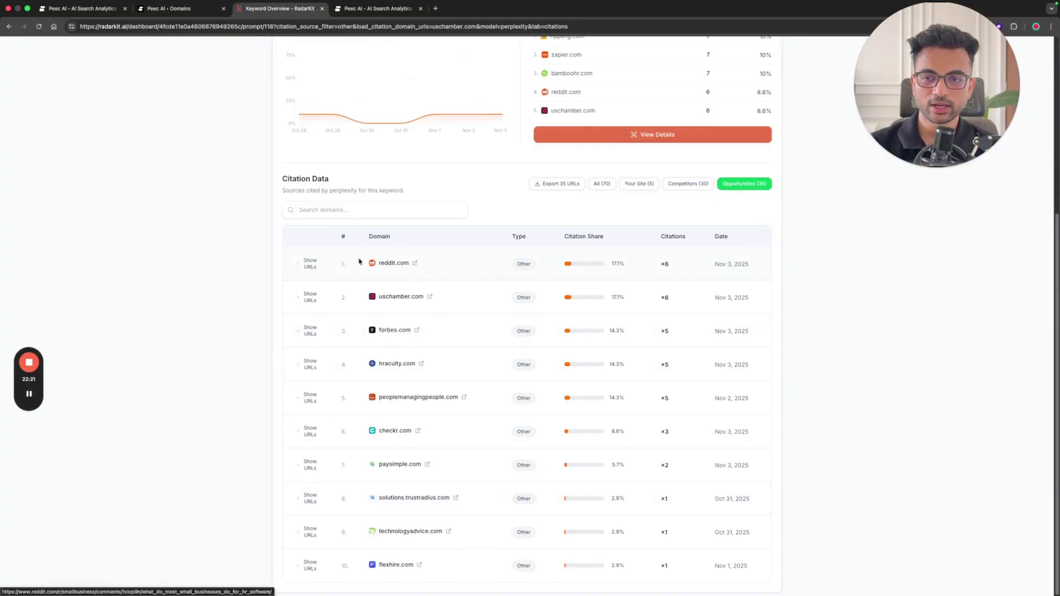
Step: Compare RadarKit's Opportunities domains with Peec AI's domain sources for the prompt, and examine Peec AI's Source Usage by URLs view
click(186, 9)
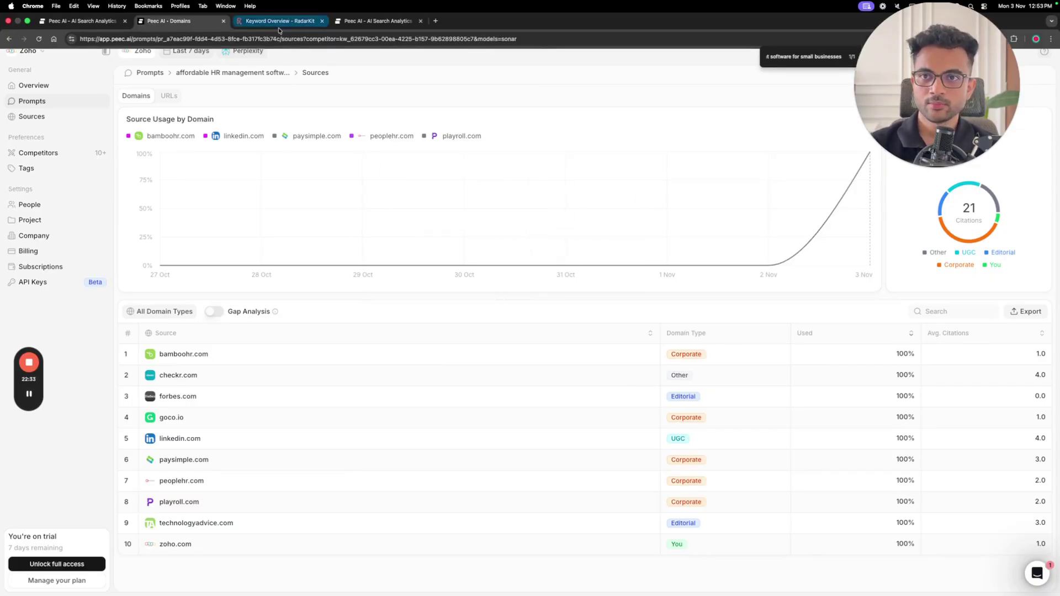
click(276, 8)
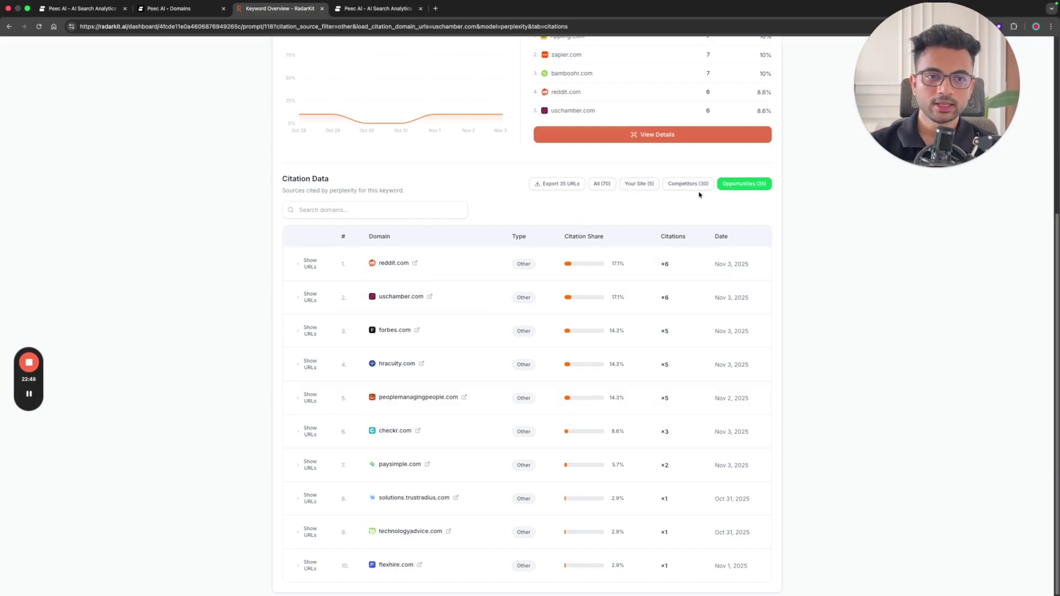
click(169, 20)
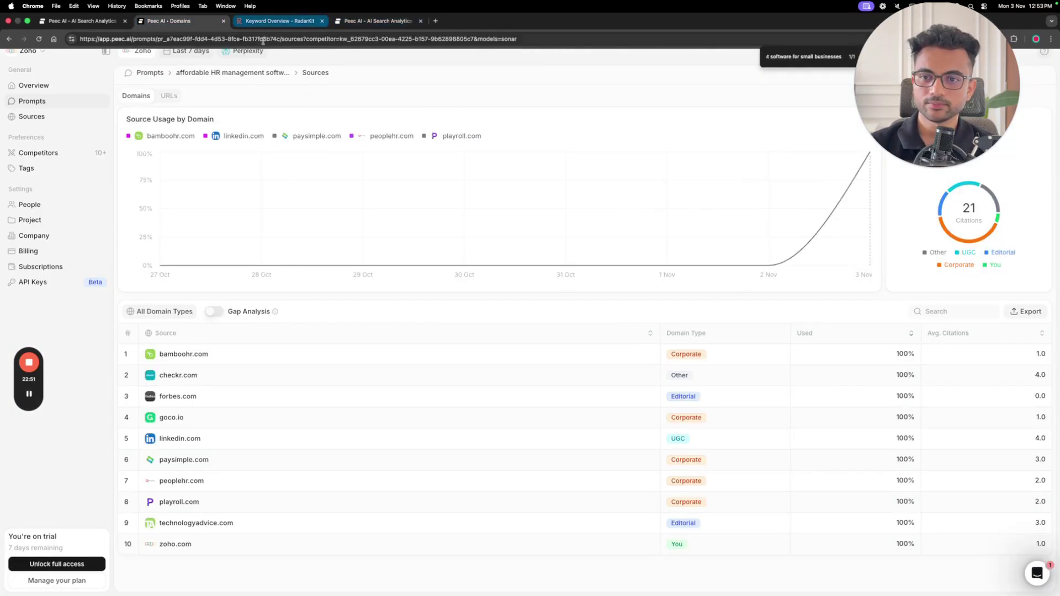
click(169, 100)
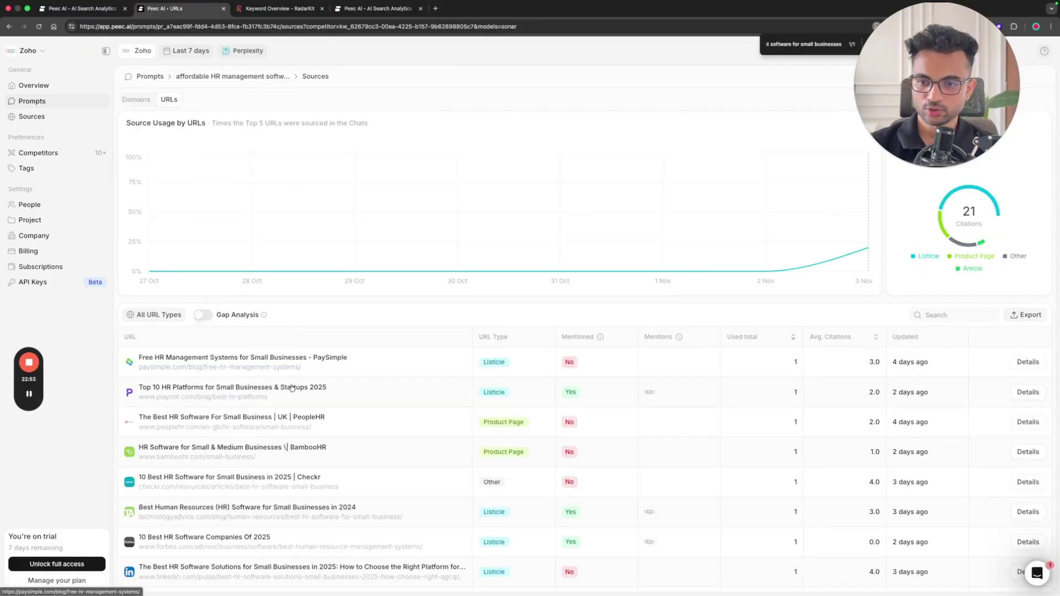
scroll(254, 280, down, 2)
scroll(281, 486, up, 2)
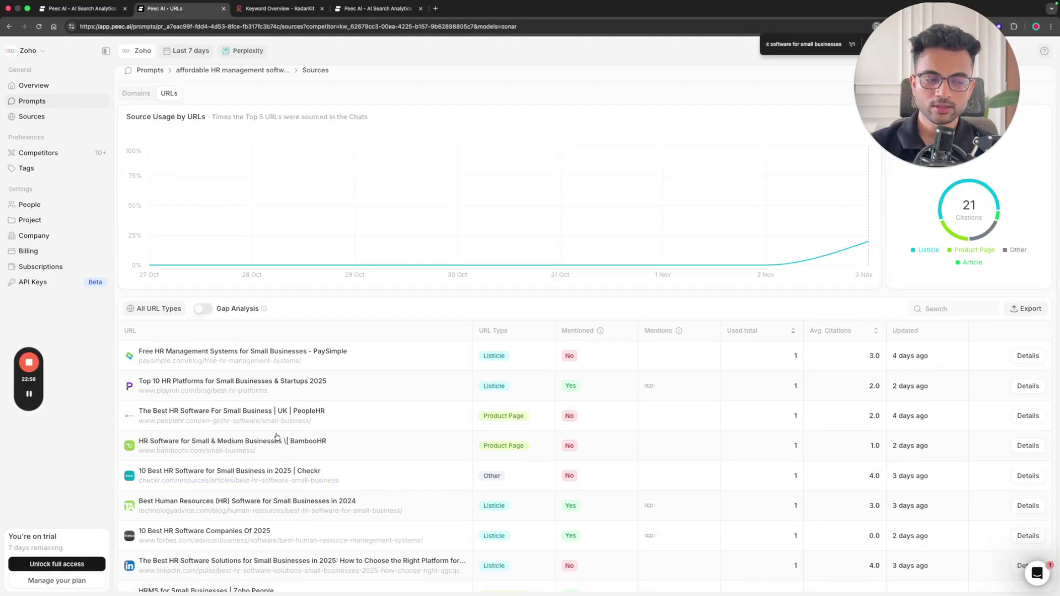
scroll(277, 440, down, 2)
scroll(279, 441, up, 2)
scroll(279, 441, down, 2)
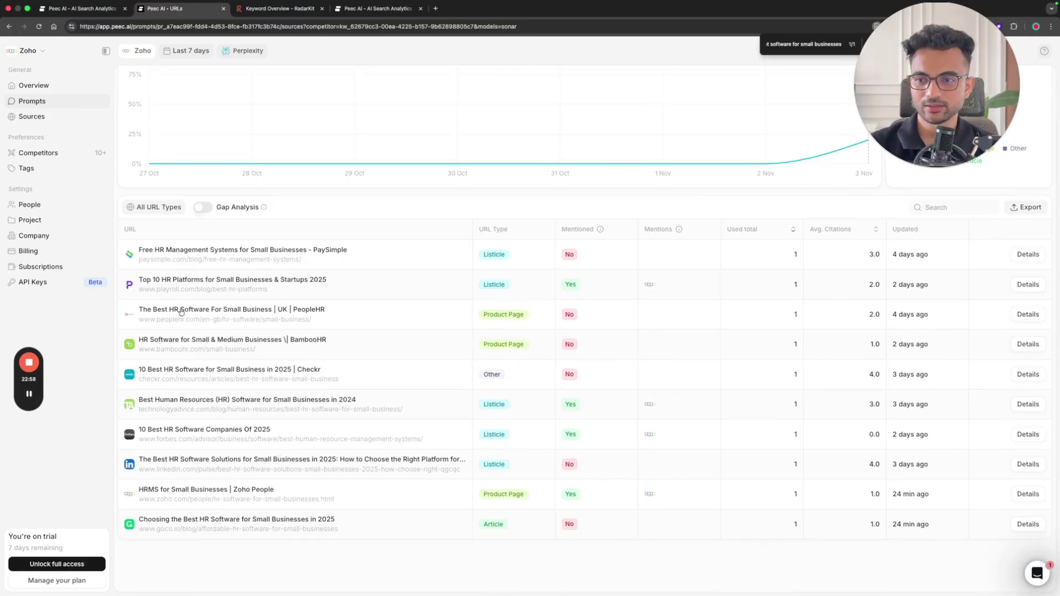
Step: Show the unique cited URLs for reddit.com and uschamber.com in RadarKit's Opportunities list
click(271, 12)
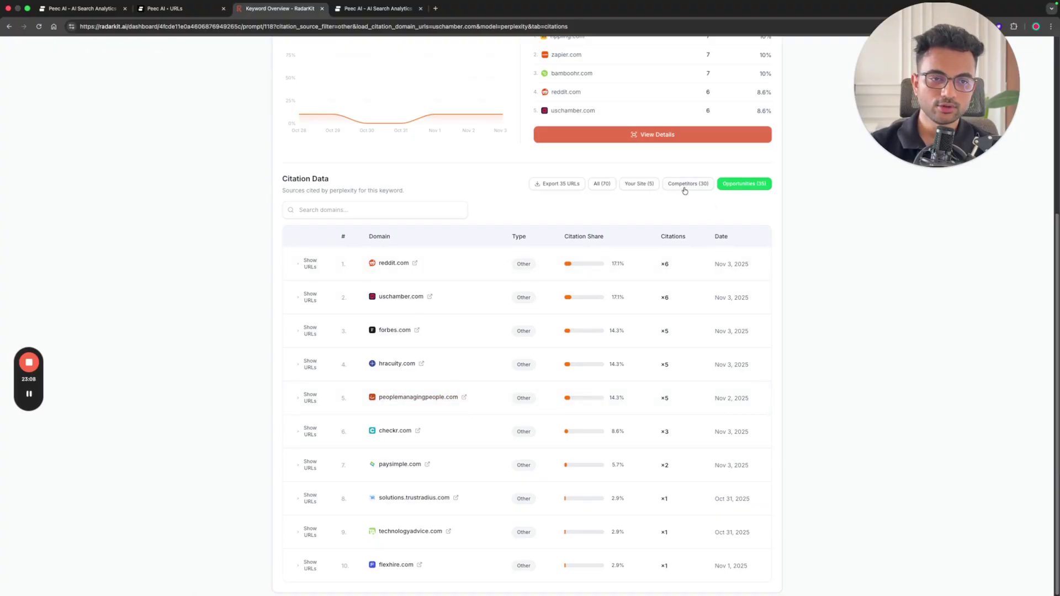
click(316, 270)
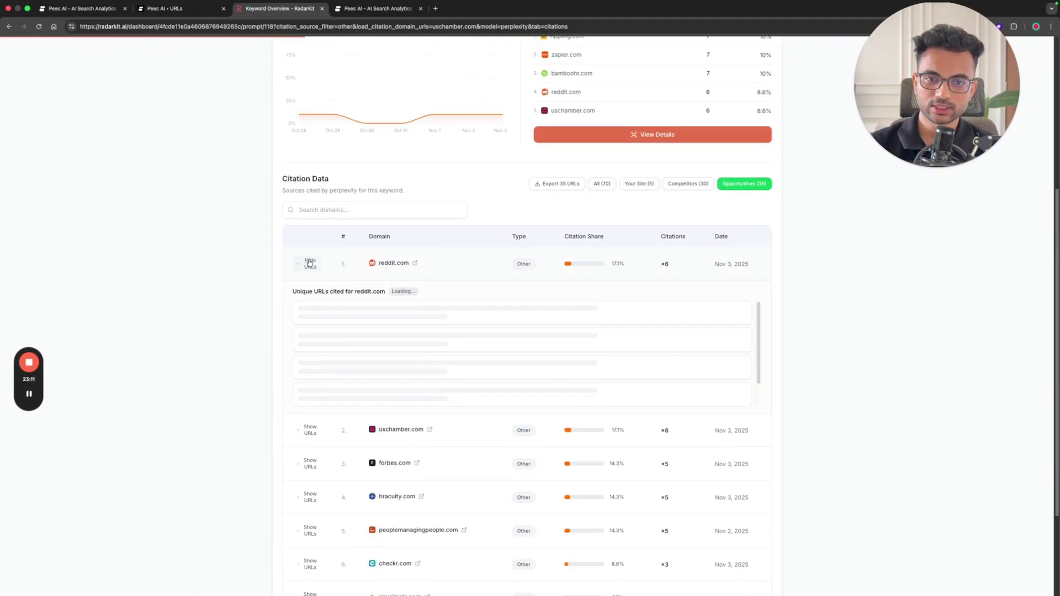
click(311, 351)
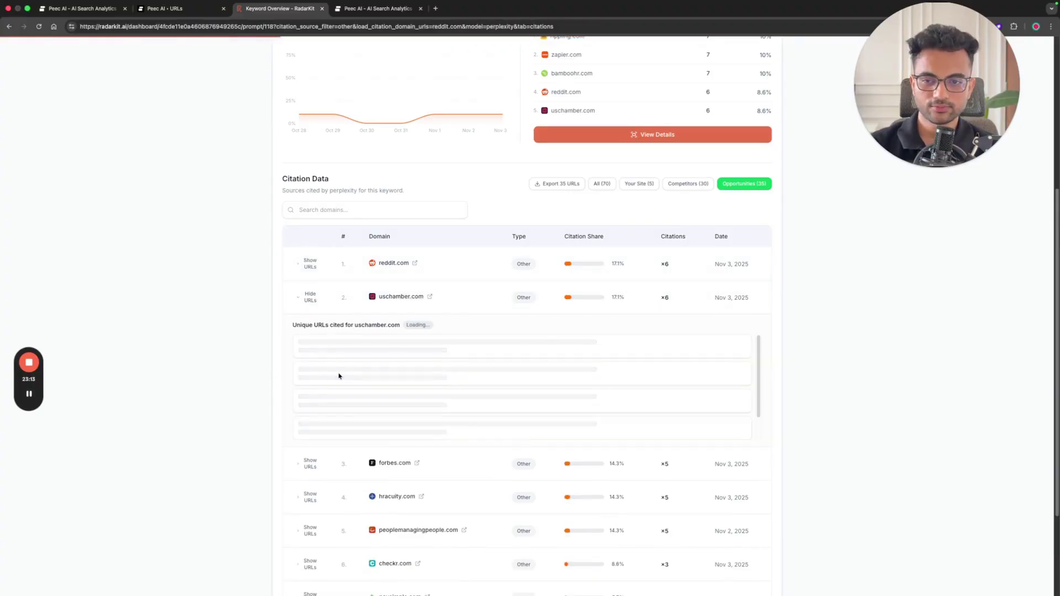
Step: Open Peec AI's Overview dashboard and compare it with the HR software keyword's Overview in RadarKit
key(ctrl+shift+Tab)
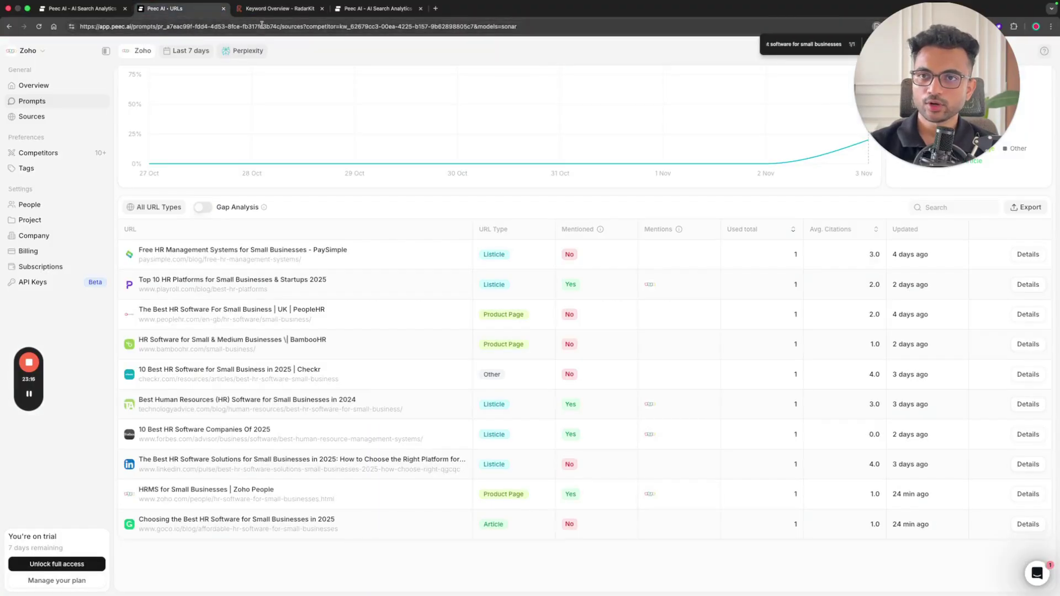
click(78, 87)
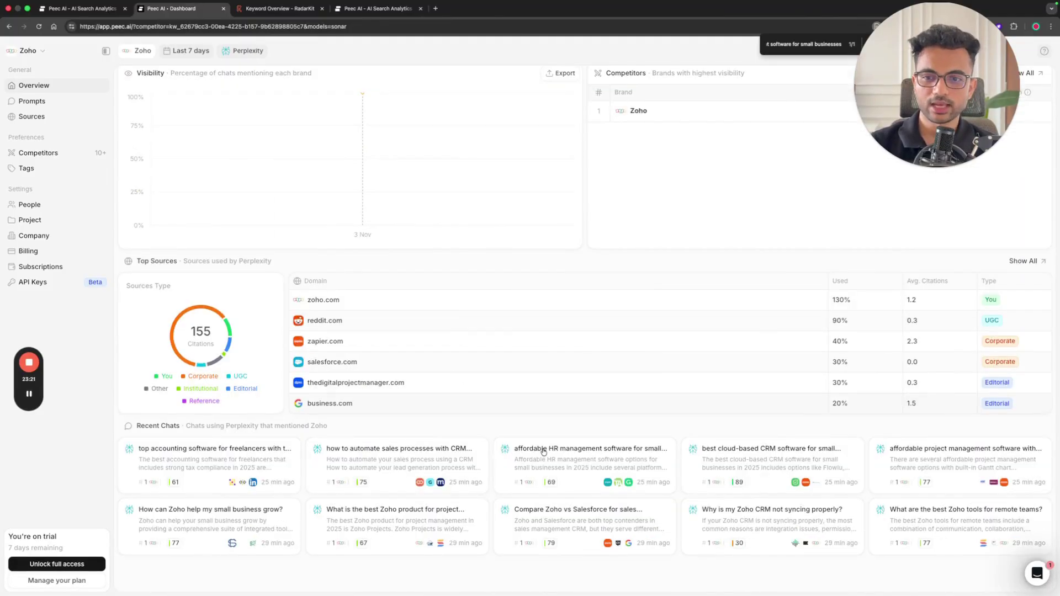
click(285, 22)
scroll(342, 221, up, 5)
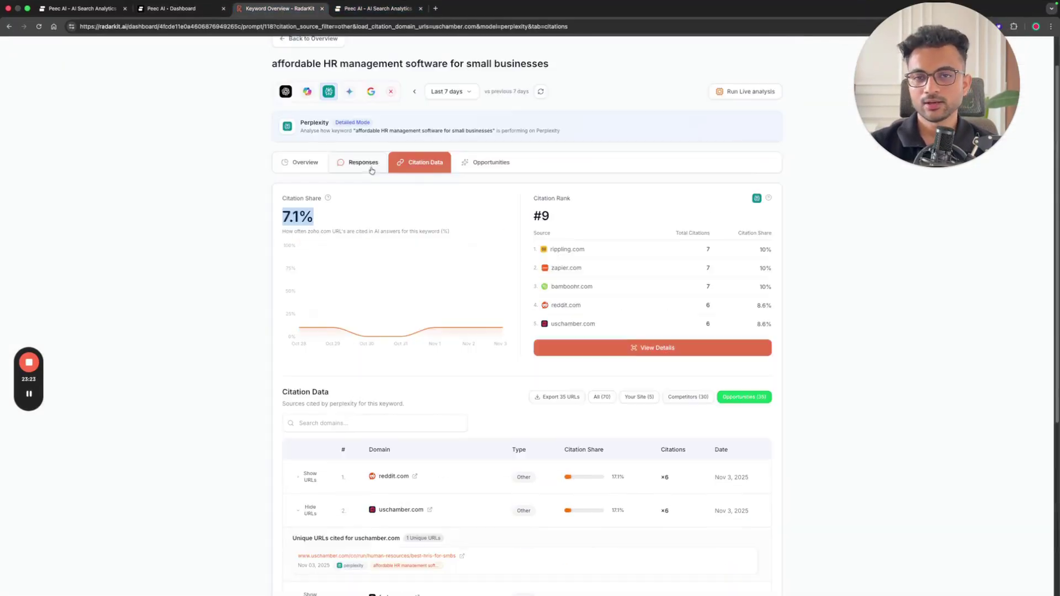
click(313, 206)
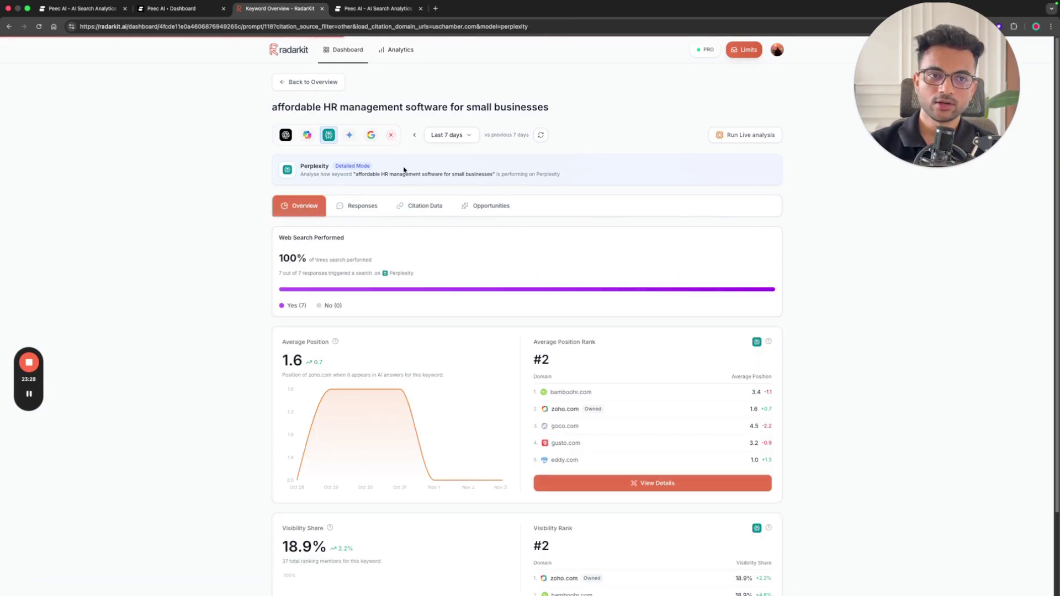
Step: Clear the Perplexity filter from RadarKit's keyword overview and examine Web Search Performed across all AI models
click(738, 136)
click(646, 246)
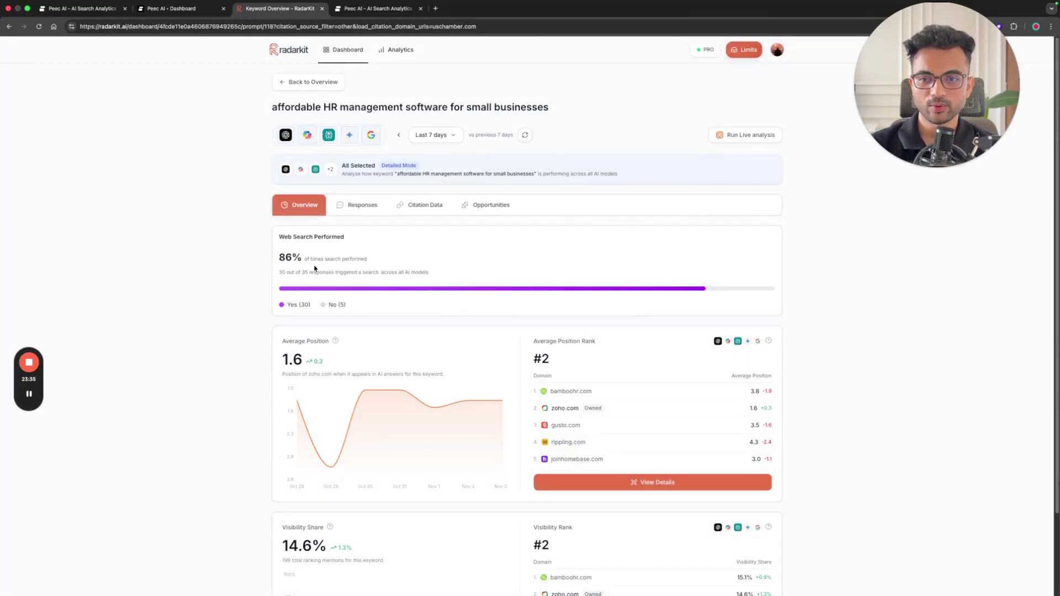
drag(314, 268, 344, 250)
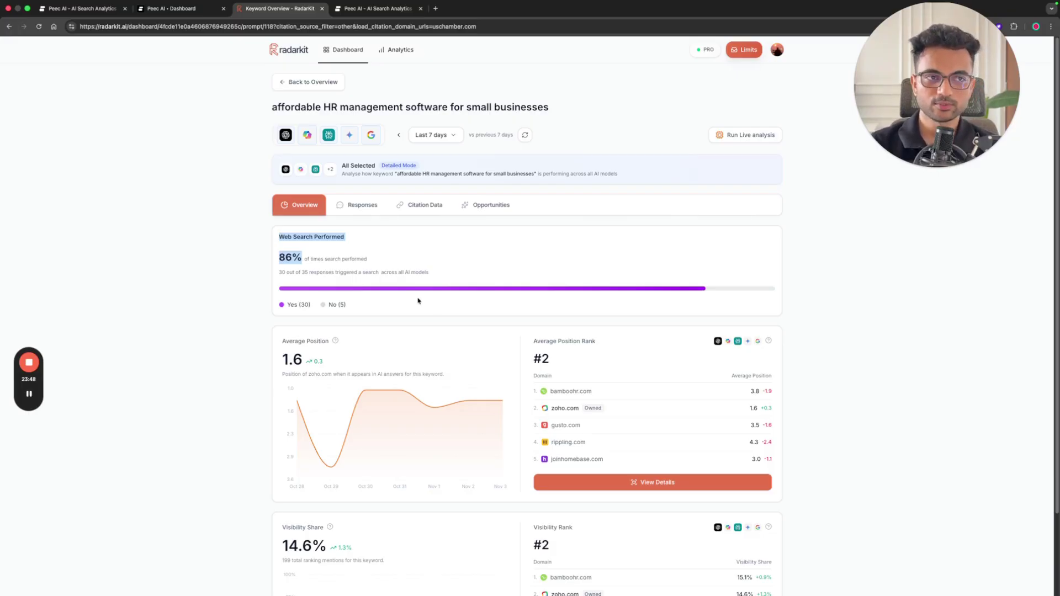
scroll(418, 301, down, 2)
scroll(419, 301, up, 2)
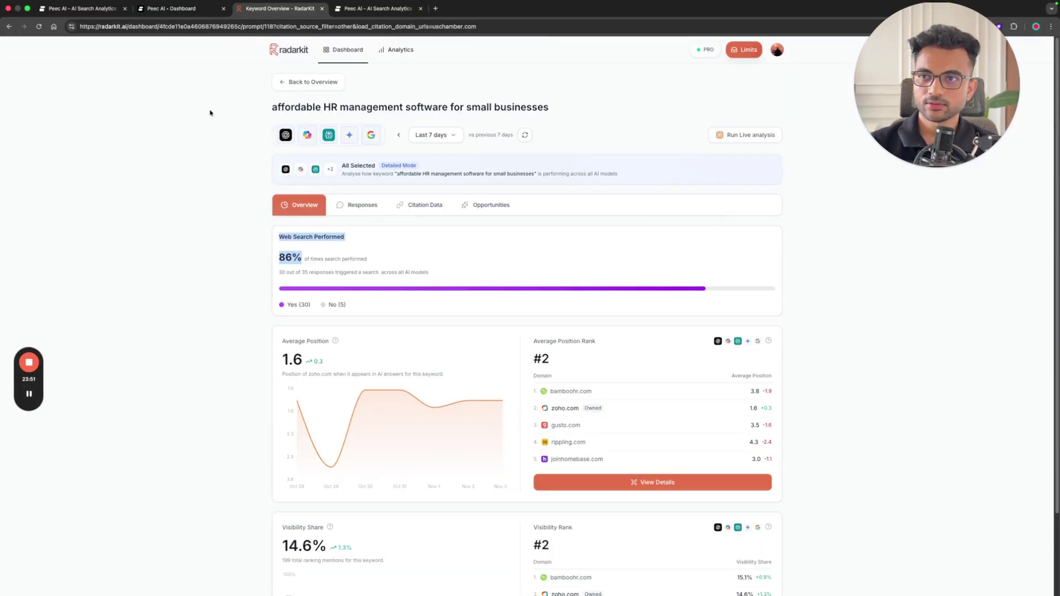
Step: Review the visibility, top sources and recent chats in Peec AI's Overview, and return from the keyword page to RadarKit's main overview
click(161, 9)
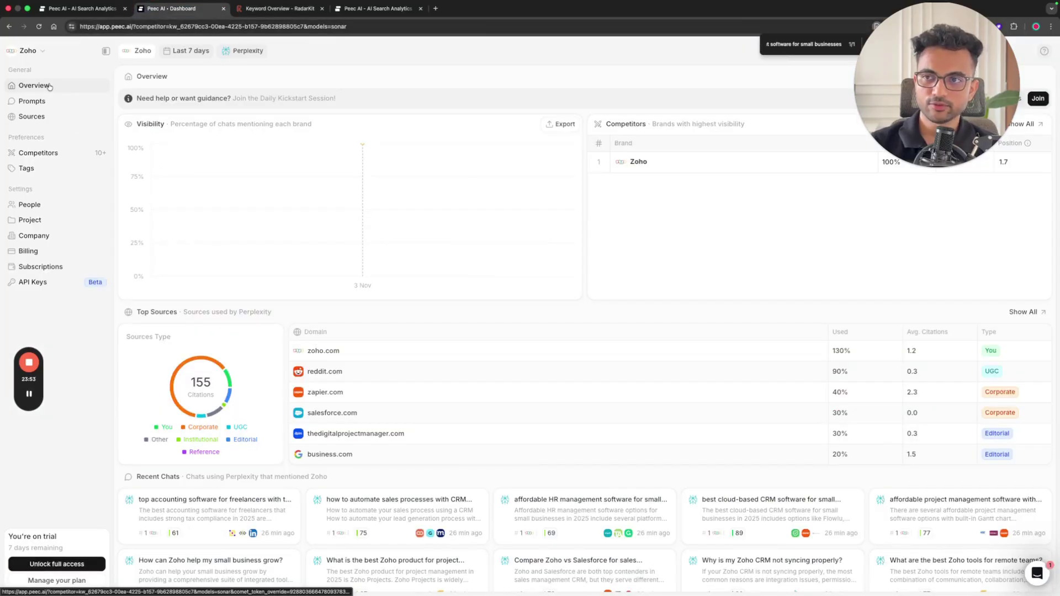
scroll(478, 347, down, 2)
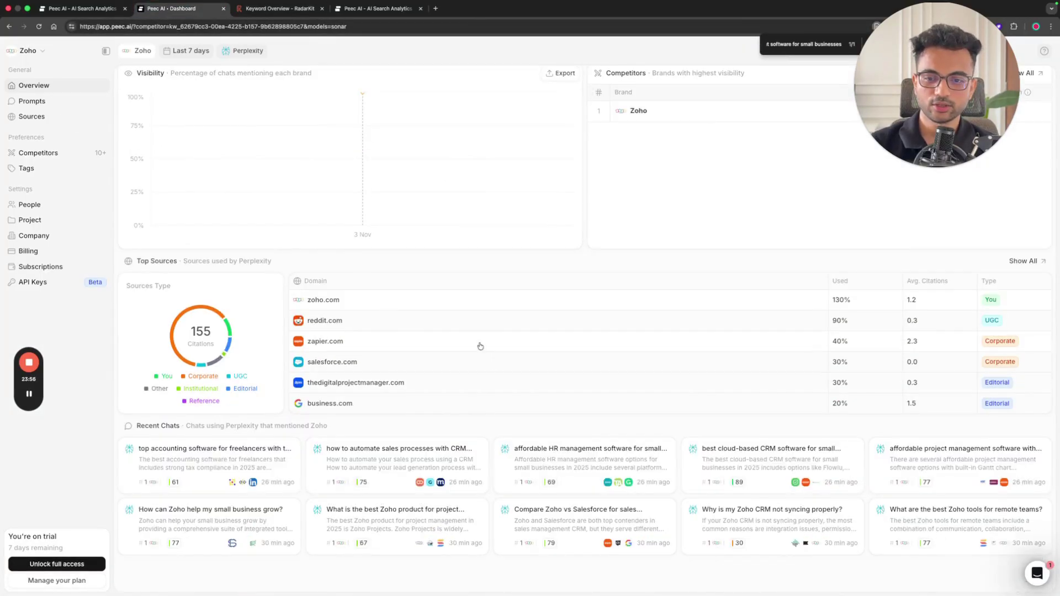
scroll(476, 345, up, 2)
click(35, 85)
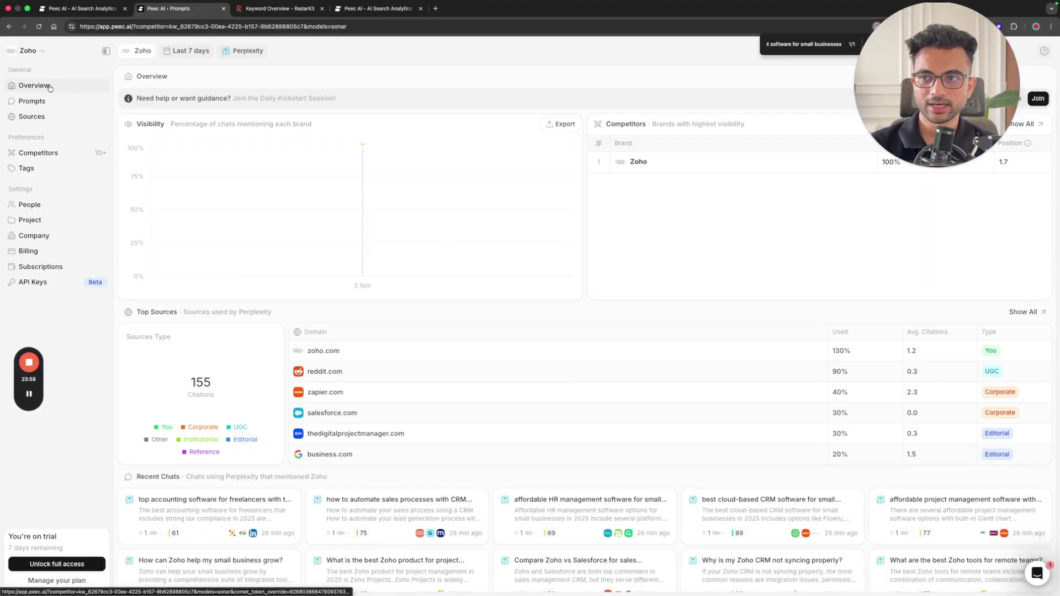
click(276, 8)
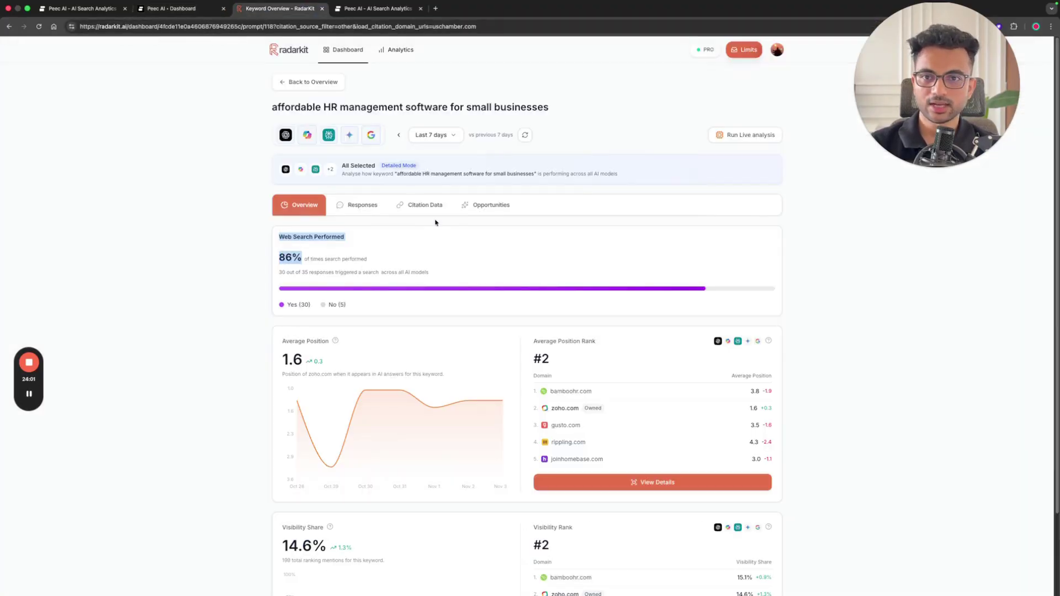
click(284, 82)
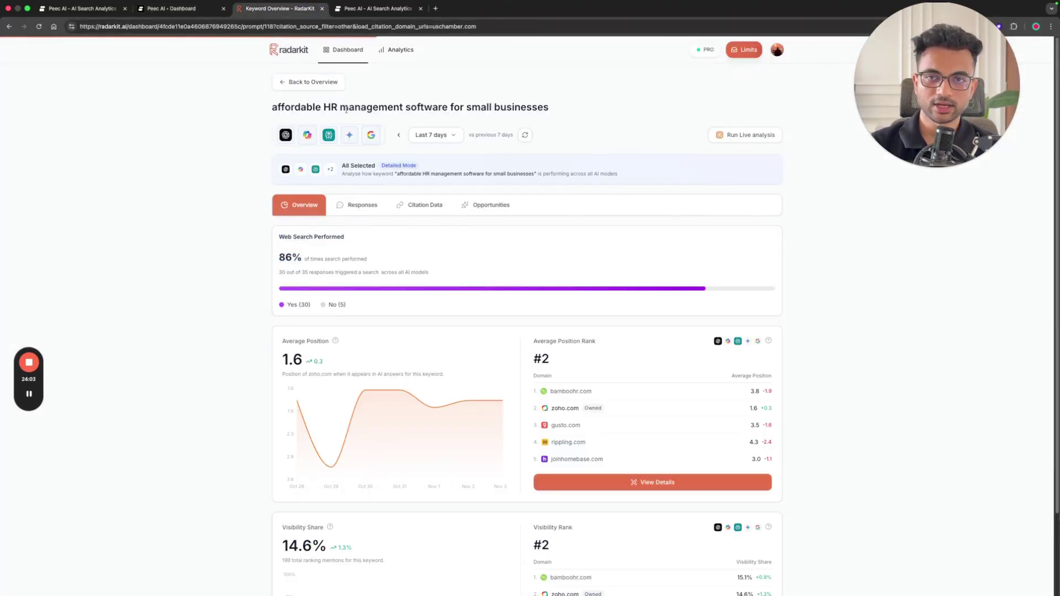